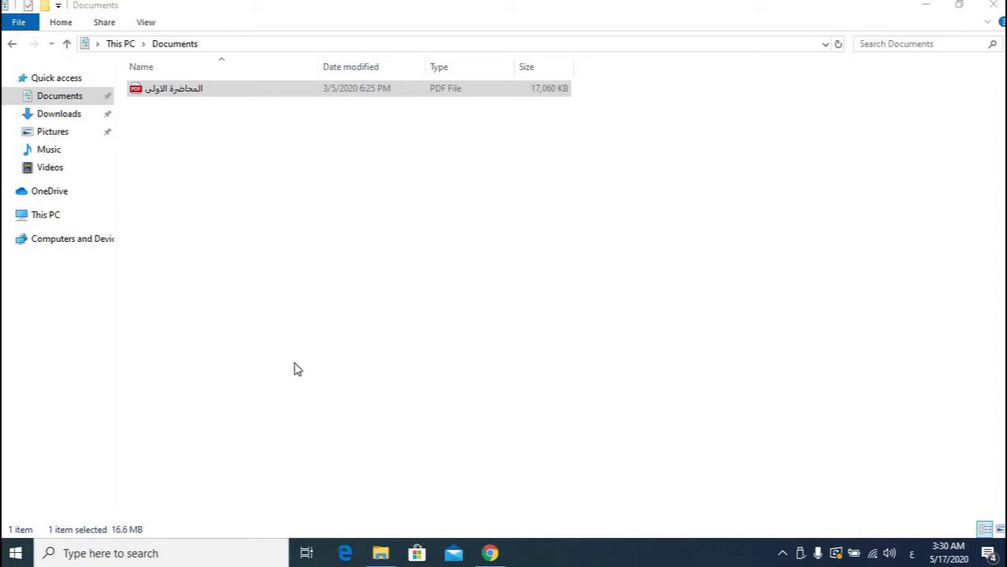
- Open the PDF المحاضرة الاولى from the Documents folder and dismiss the default-browser prompt
double_click(171, 93)
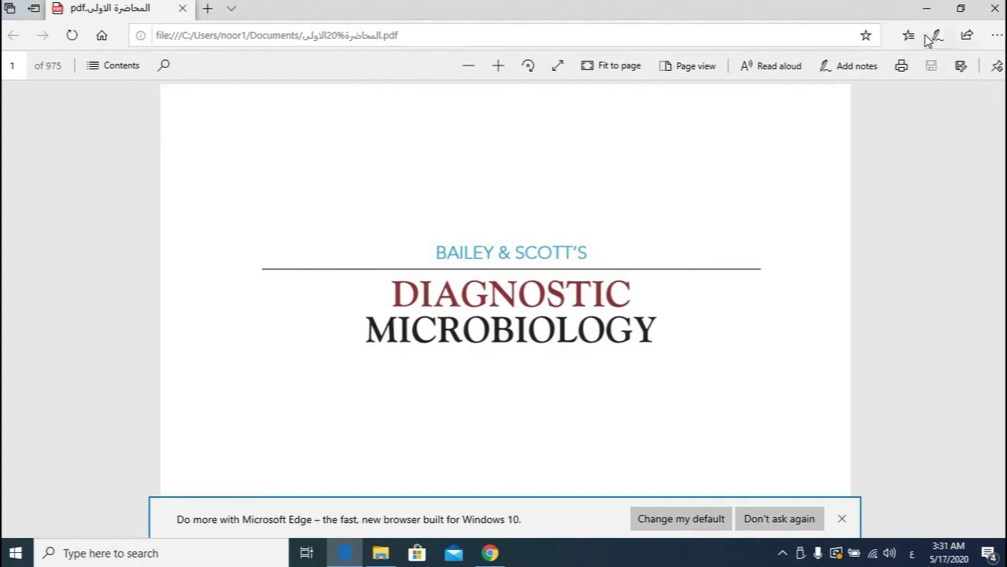
left_click(926, 8)
left_click(927, 9)
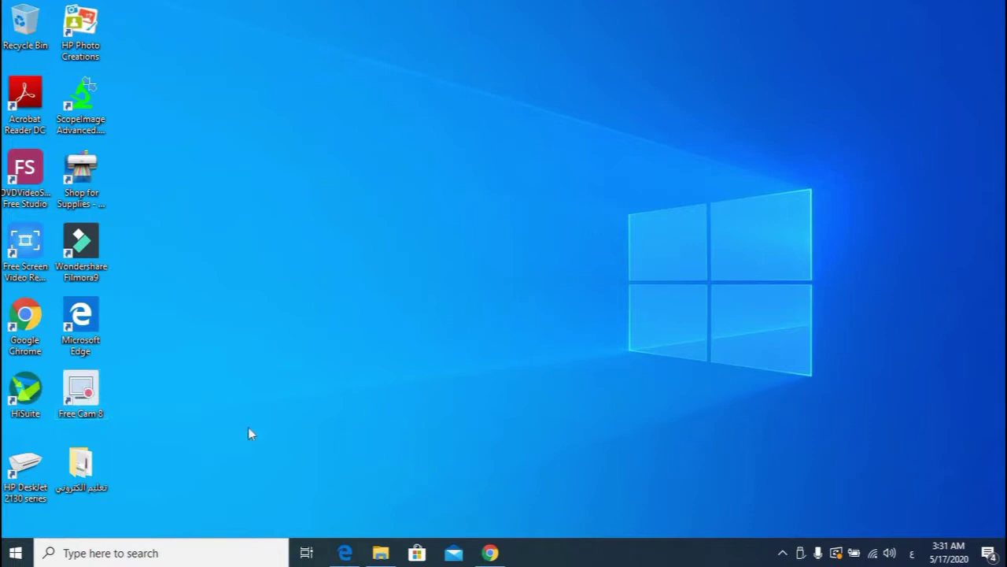
left_click(381, 552)
left_click(345, 553)
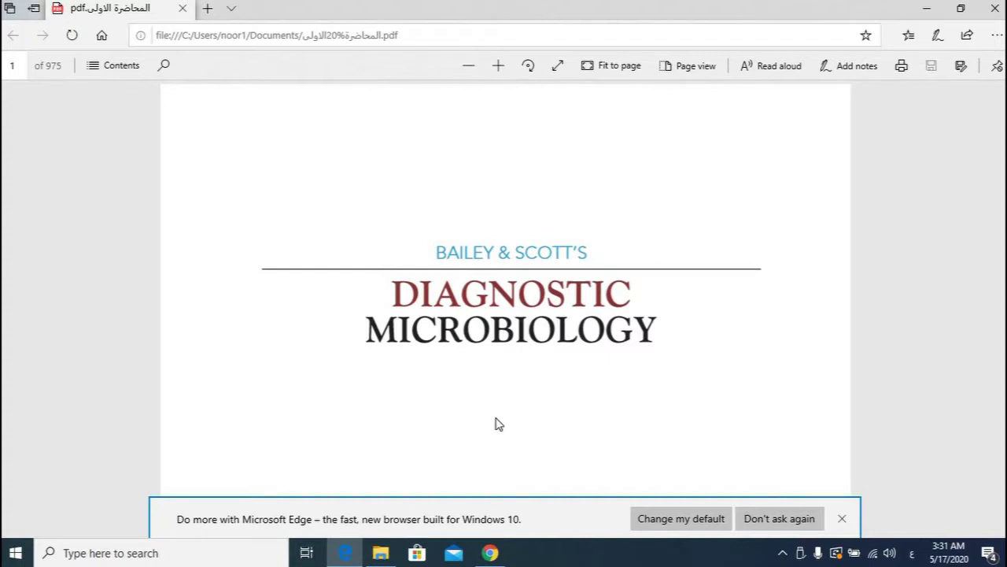
left_click(843, 518)
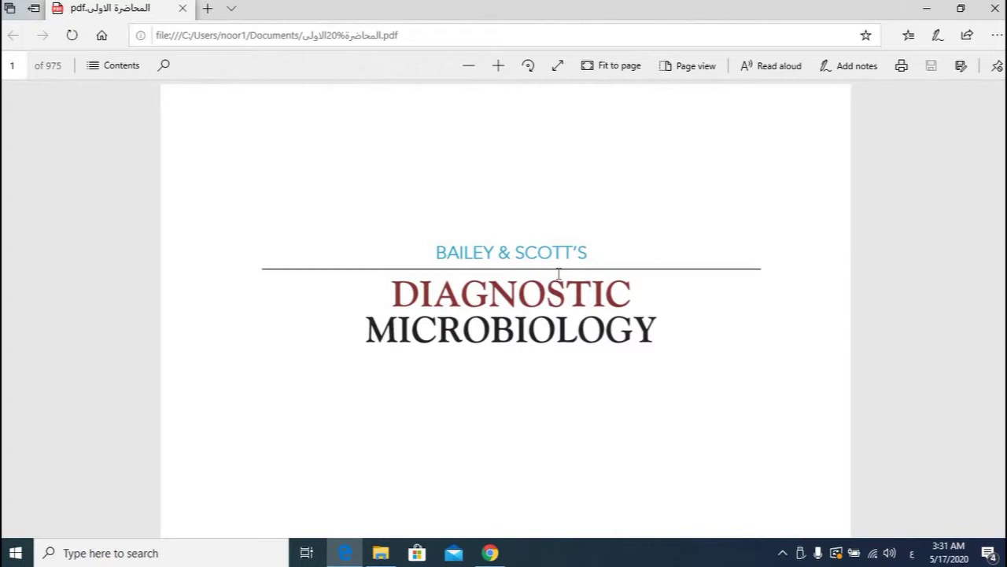
- Skim the Diagnostic Microbiology PDF from its cover to the Foreword on page 7
scroll(525, 243, "down", 3)
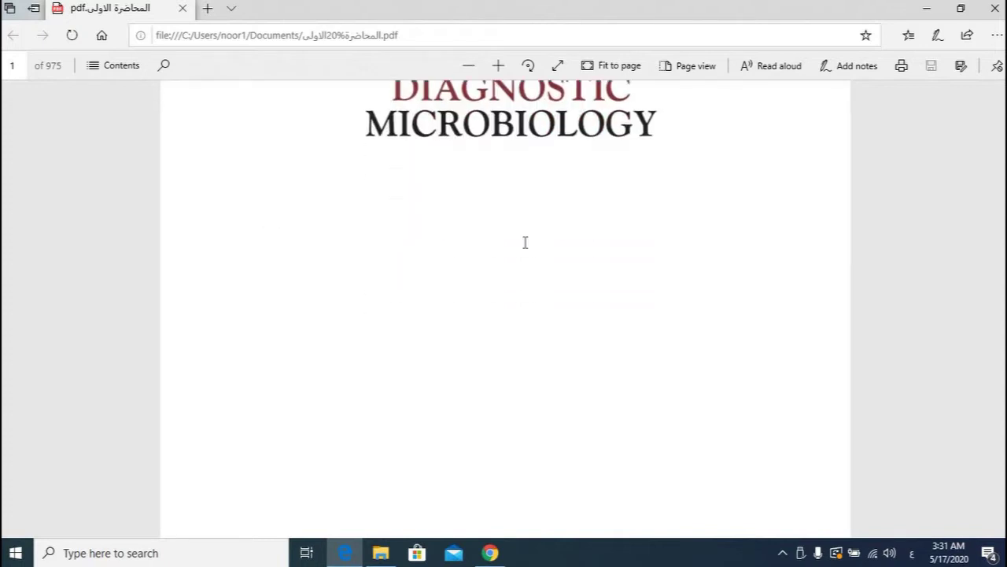
scroll(525, 243, "down", 10)
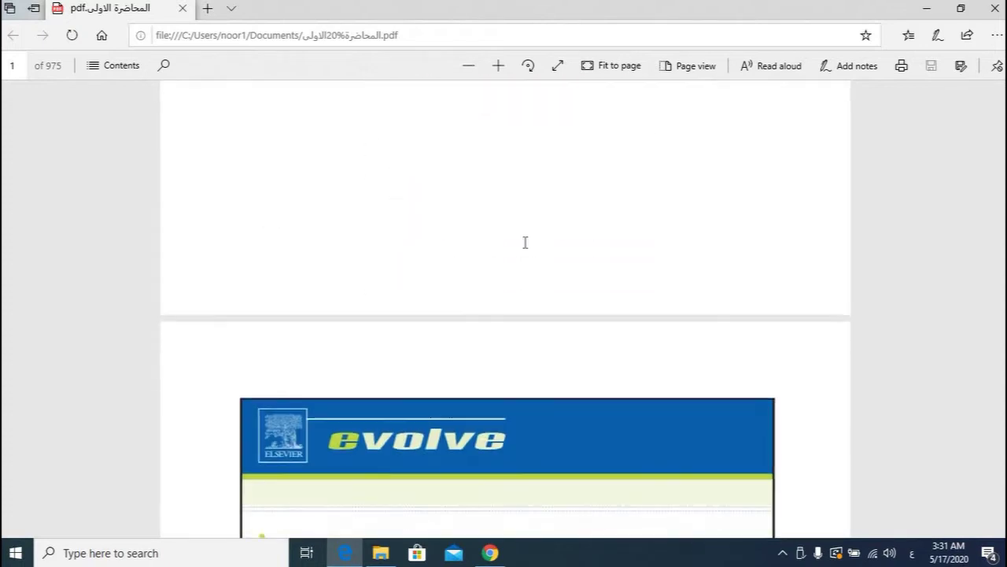
scroll(527, 249, "down", 10)
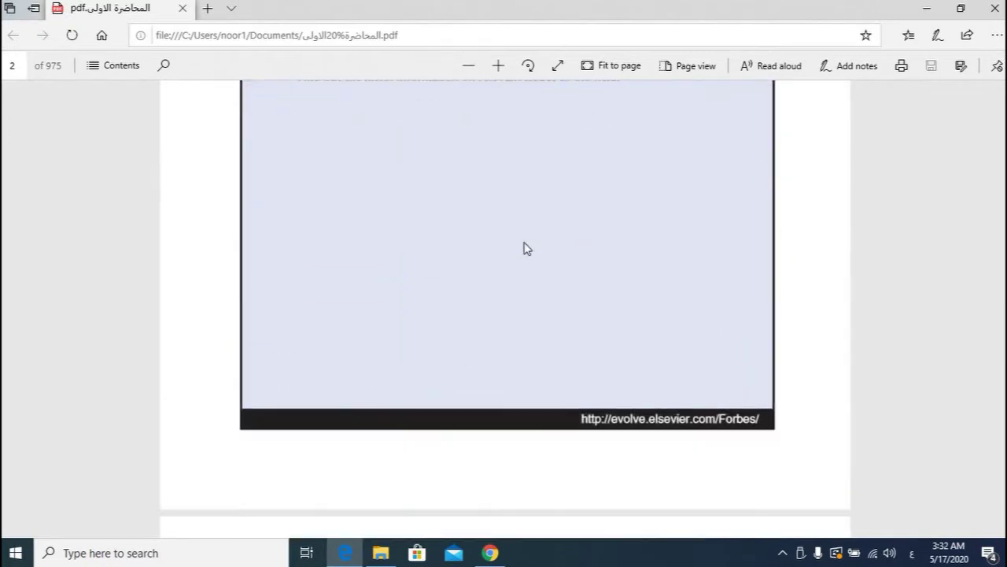
scroll(527, 249, "down", 10)
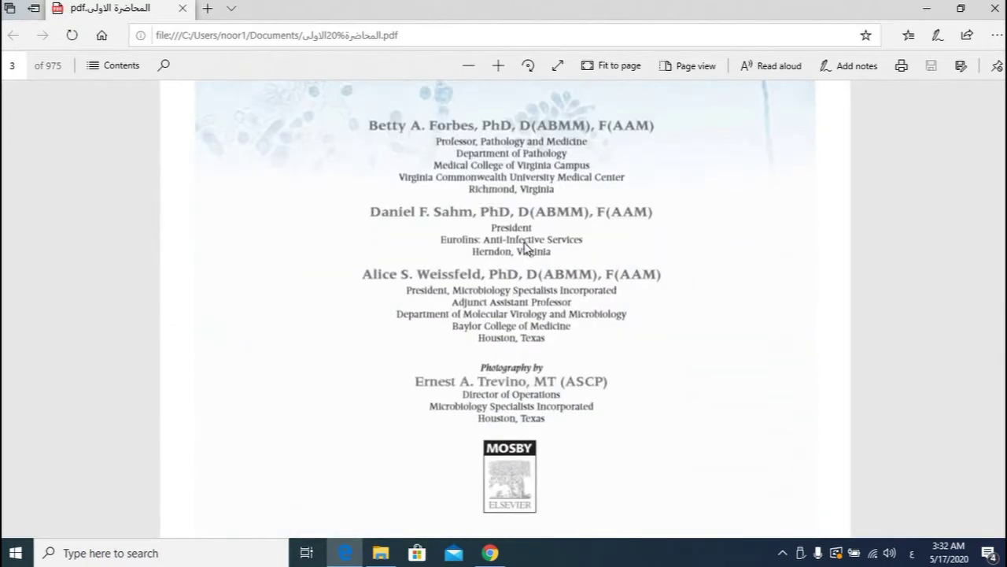
scroll(527, 249, "down", 10)
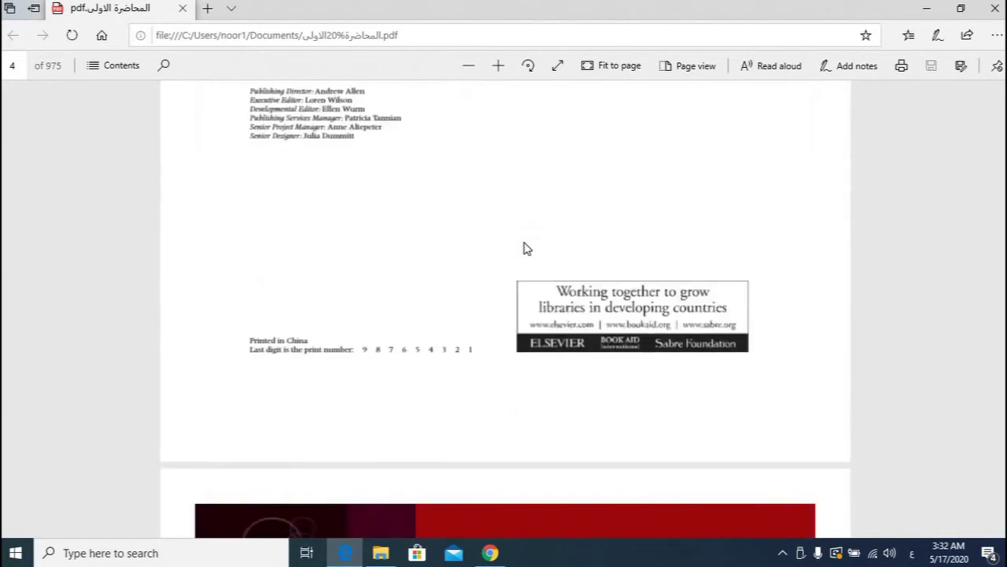
scroll(526, 248, "down", 5)
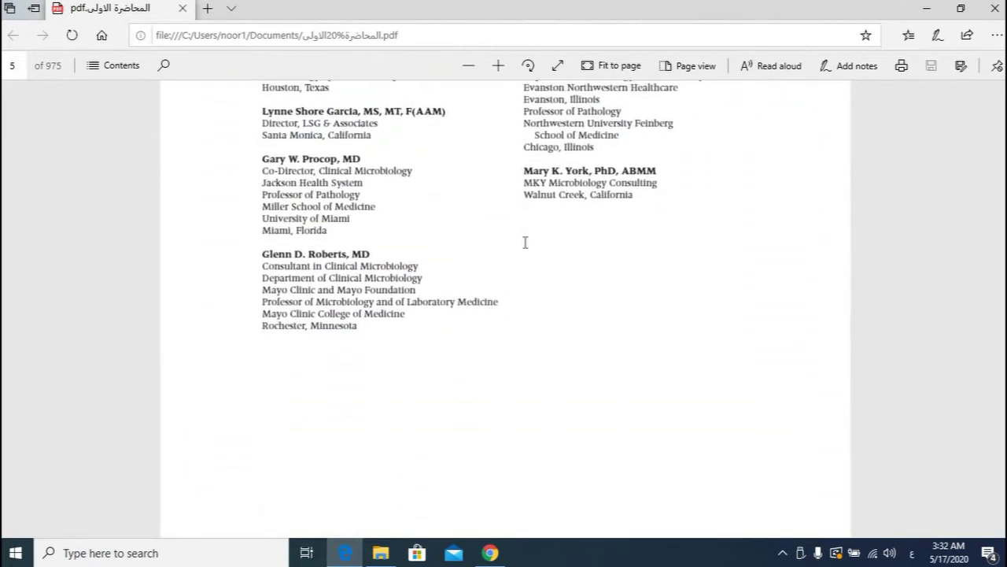
scroll(525, 243, "down", 10)
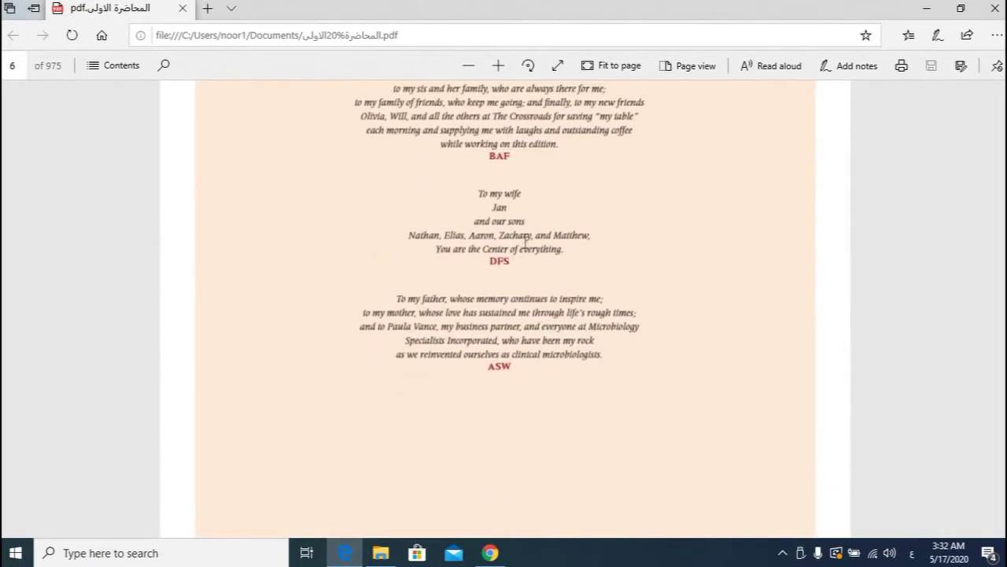
scroll(525, 242, "down", 7)
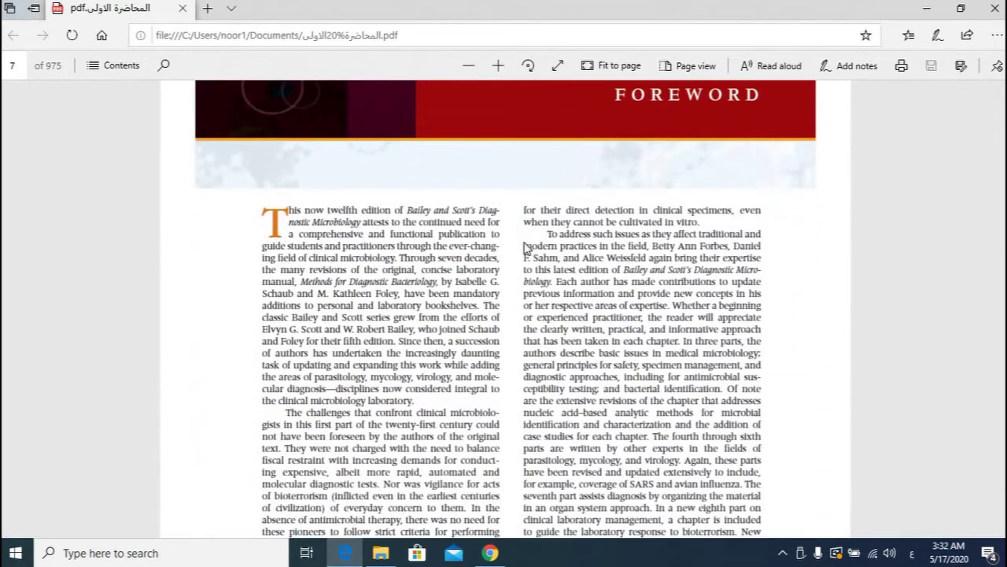
scroll(526, 247, "down", 1)
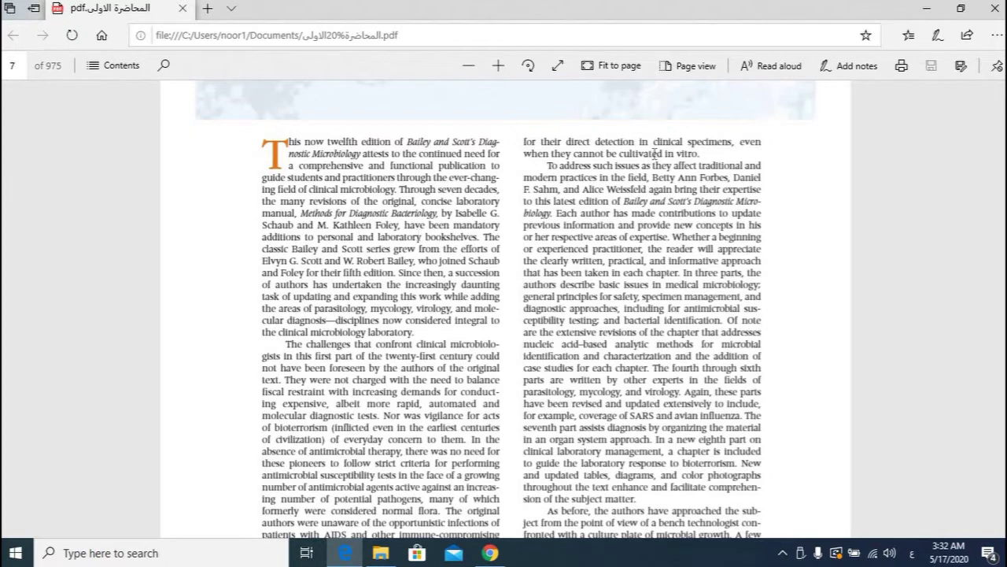
- Switch from the PDF back to the Documents folder in File Explorer, keeping the PDF open
left_click(926, 7)
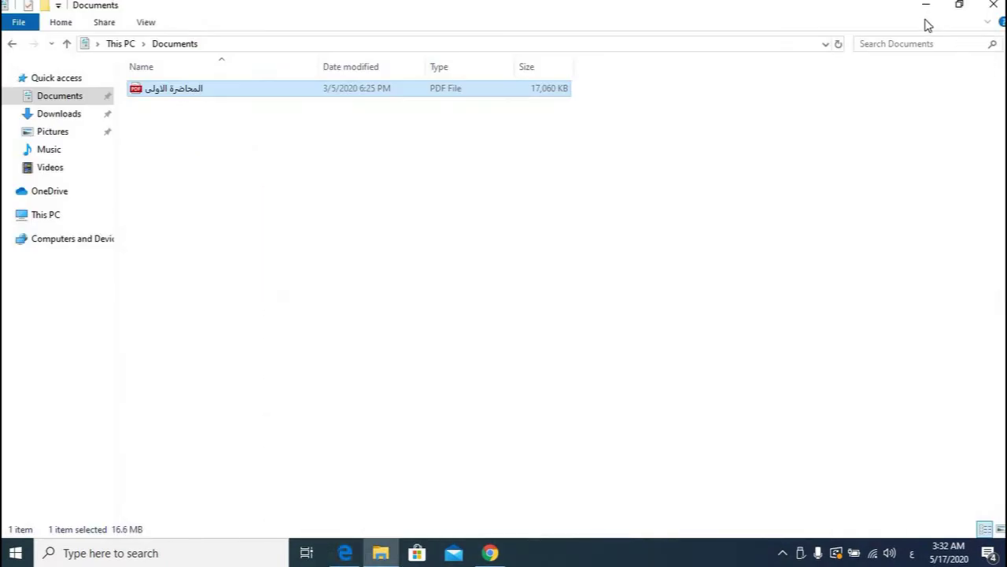
left_click(349, 552)
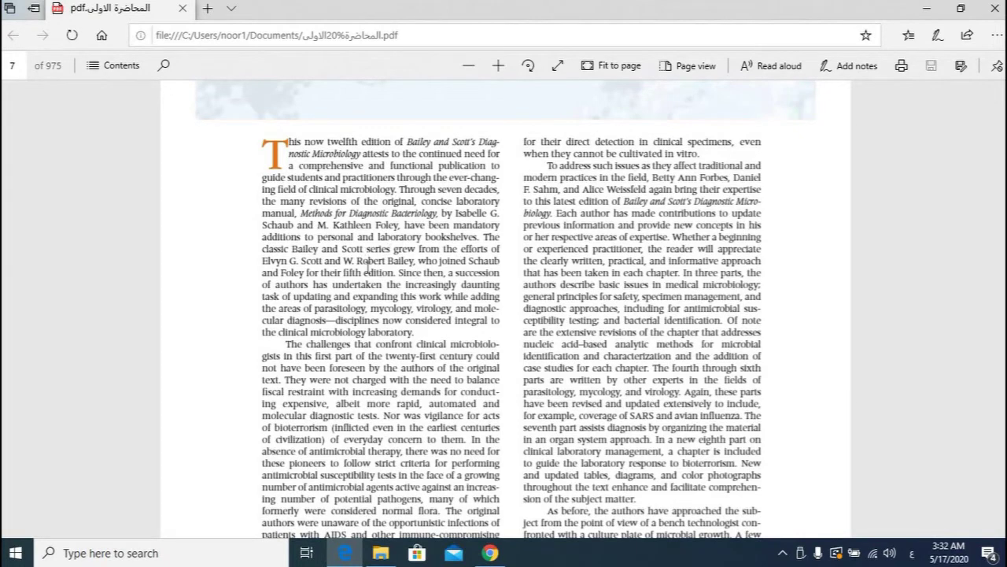
left_click(927, 8)
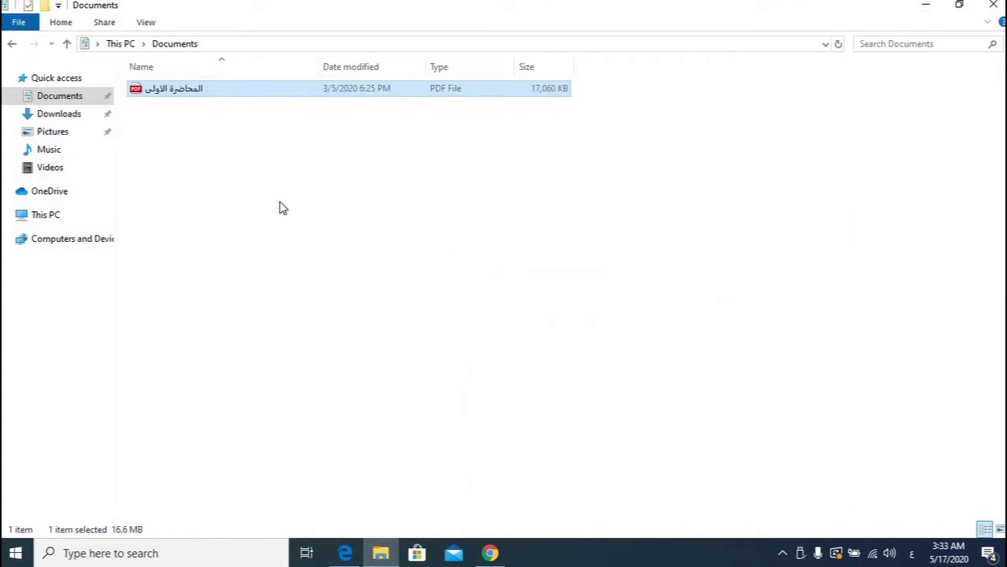
left_click(337, 175)
right_click(320, 181)
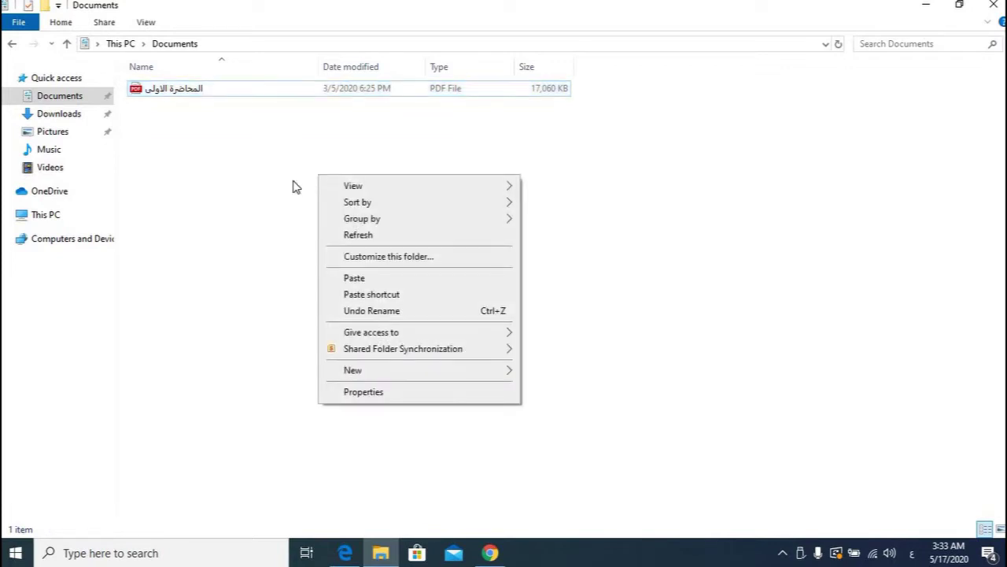
left_click(292, 187)
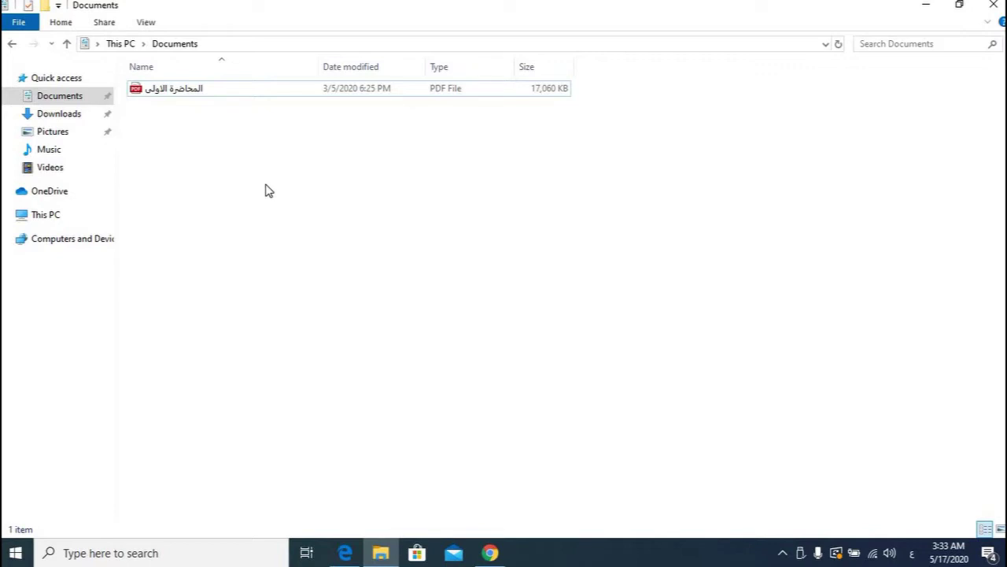
- Create a new Microsoft PowerPoint Presentation in the Documents folder and name it المحاضرة الاولى
right_click(268, 191)
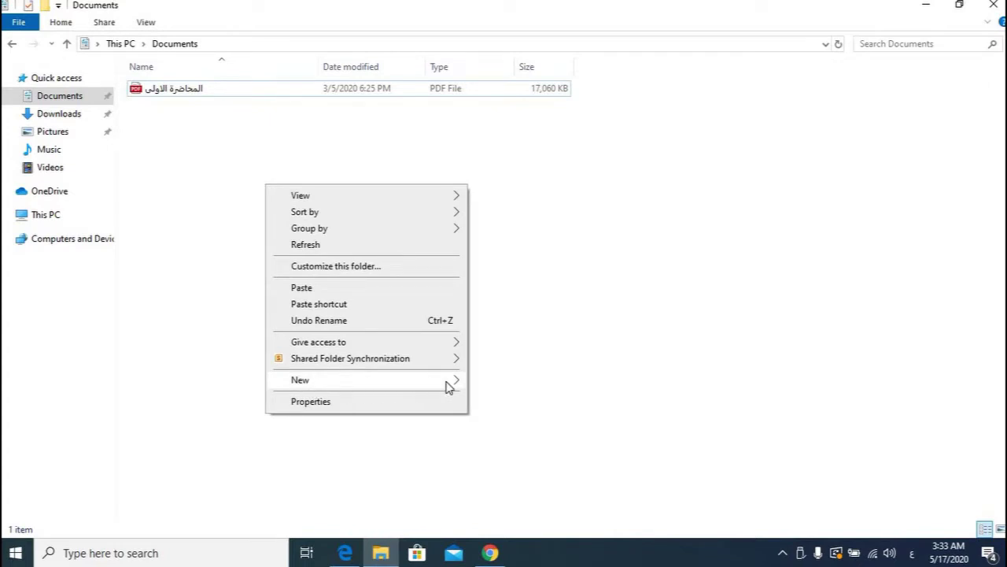
mouse_move(447, 385)
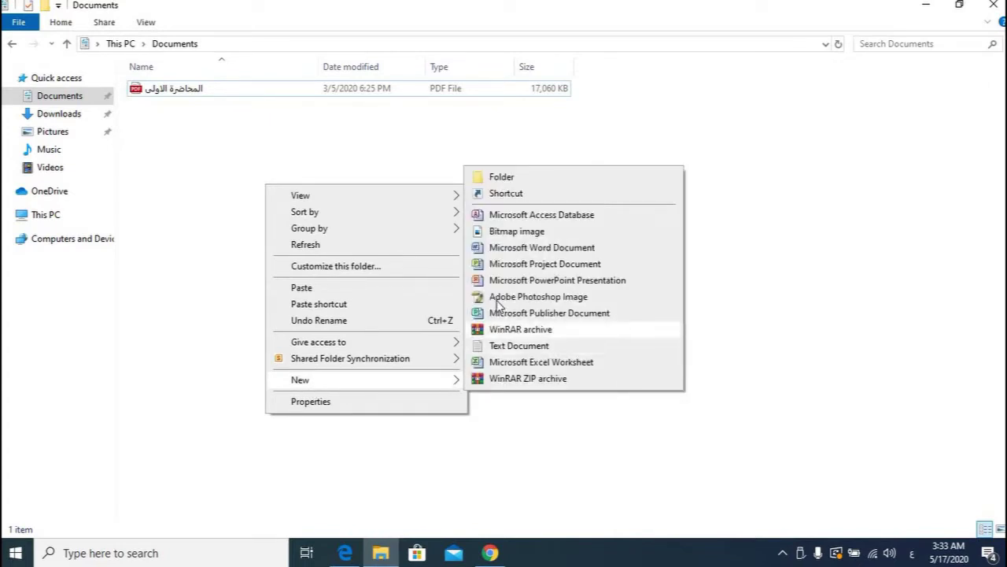
left_click(568, 281)
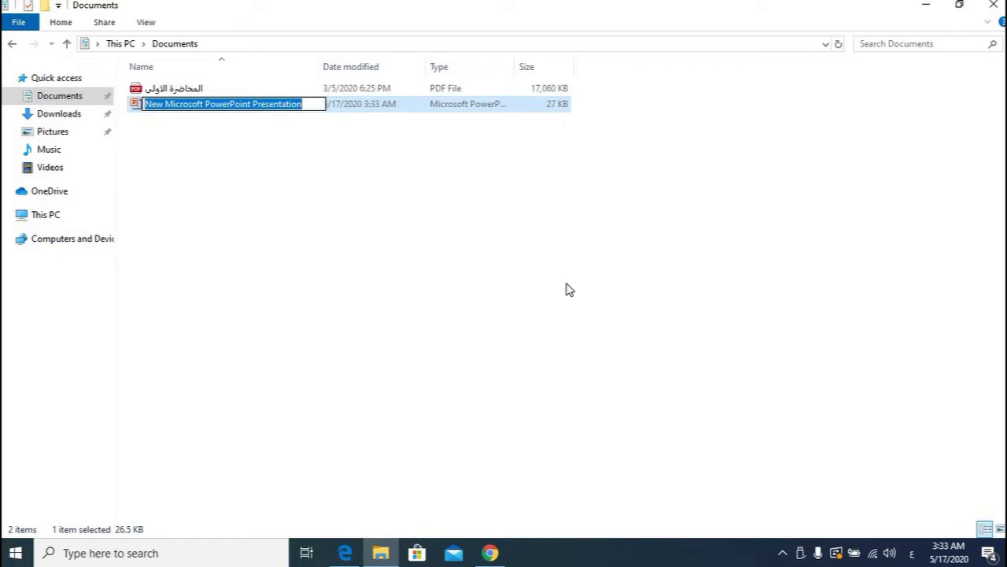
type("المحاضرة")
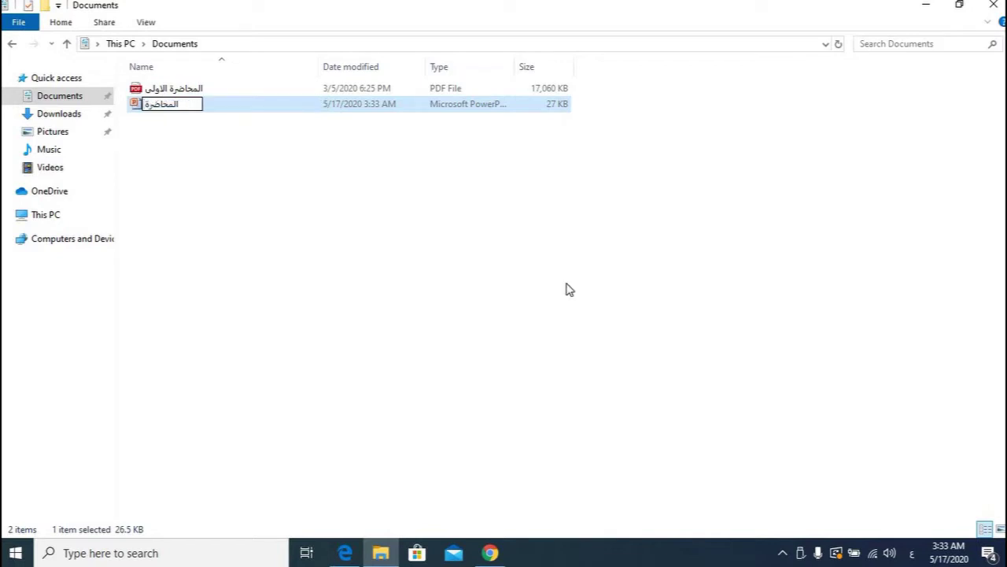
type(" الاولى")
key("Return")
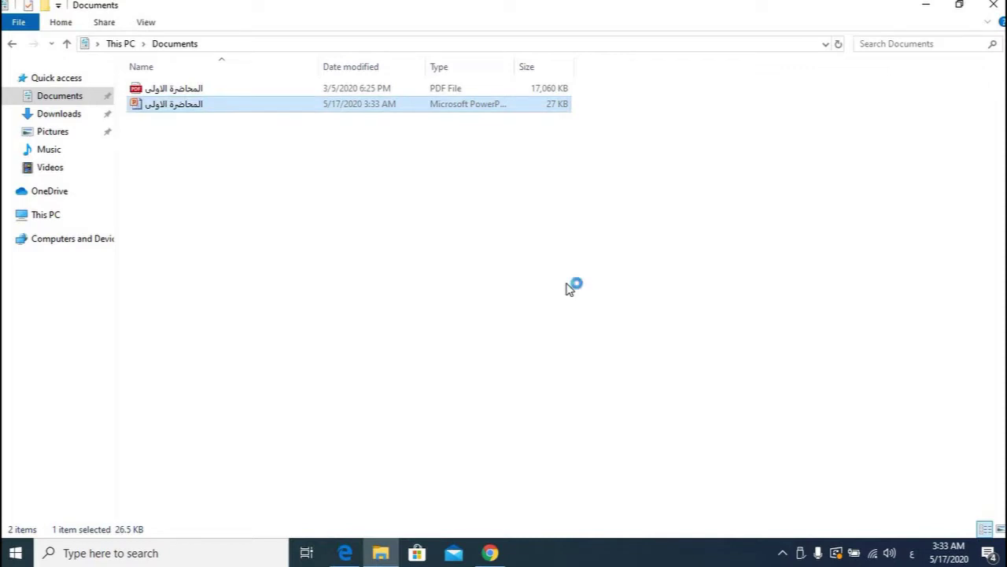
- Open the المحاضرة الاولى presentation in a maximized PowerPoint window and dismiss the Office activation wizard
double_click(173, 104)
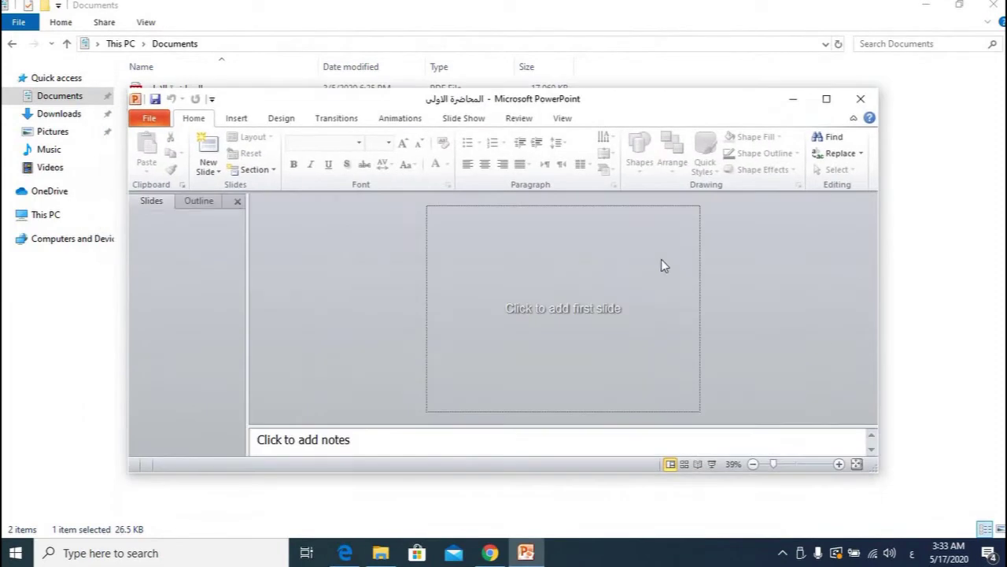
left_click(826, 98)
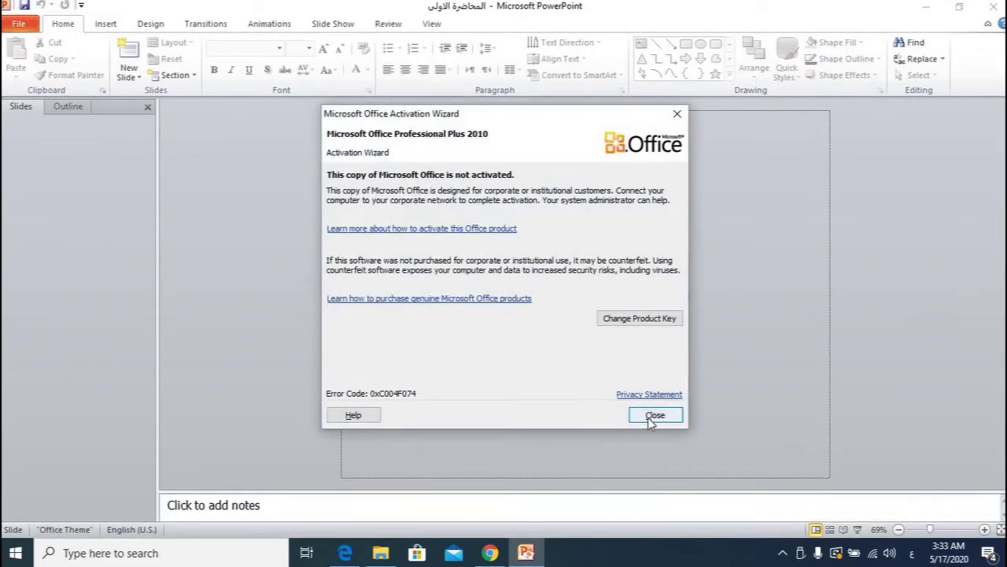
left_click(650, 417)
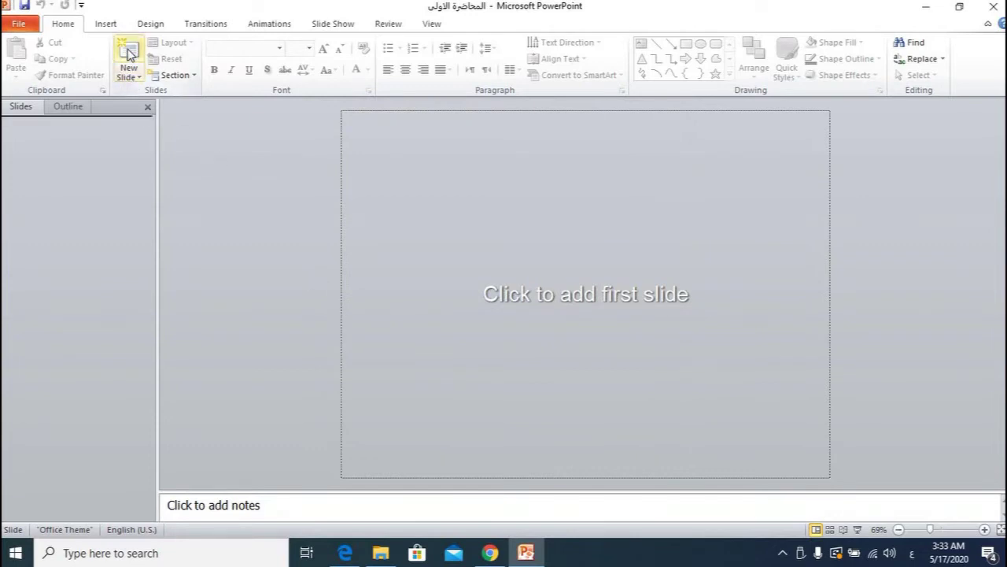
- Add the first title slide and place the text cursor in its title placeholder
left_click(128, 53)
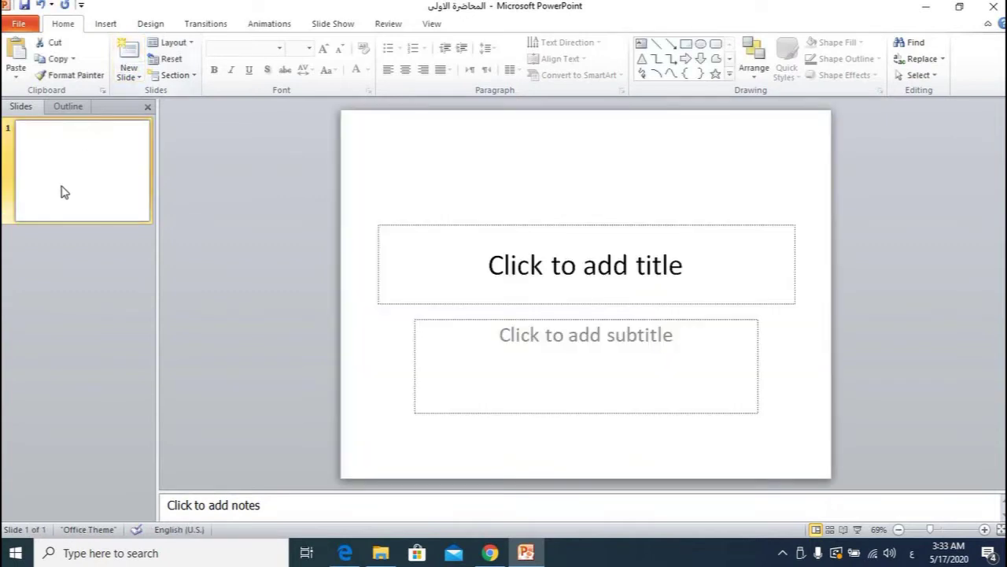
left_click(577, 266)
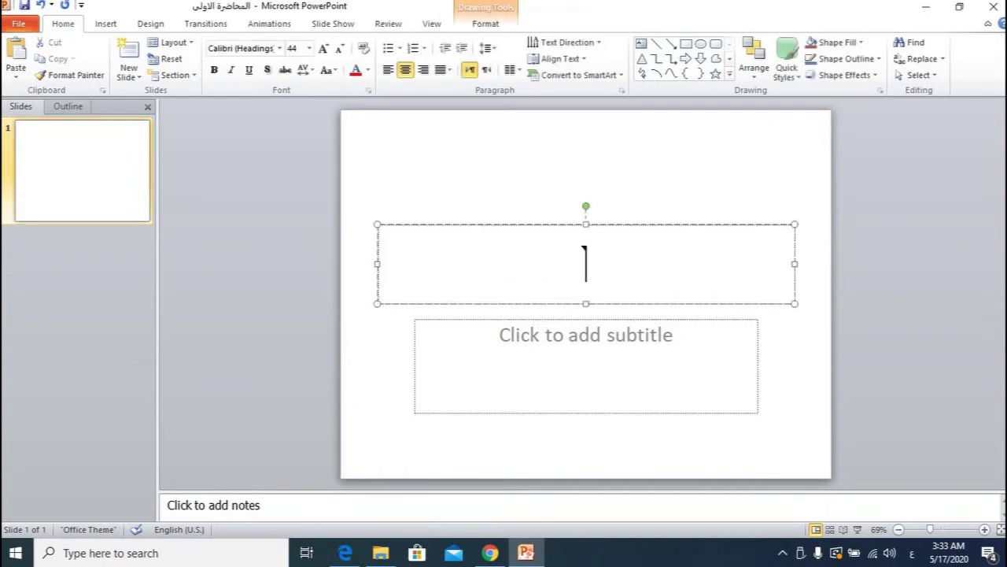
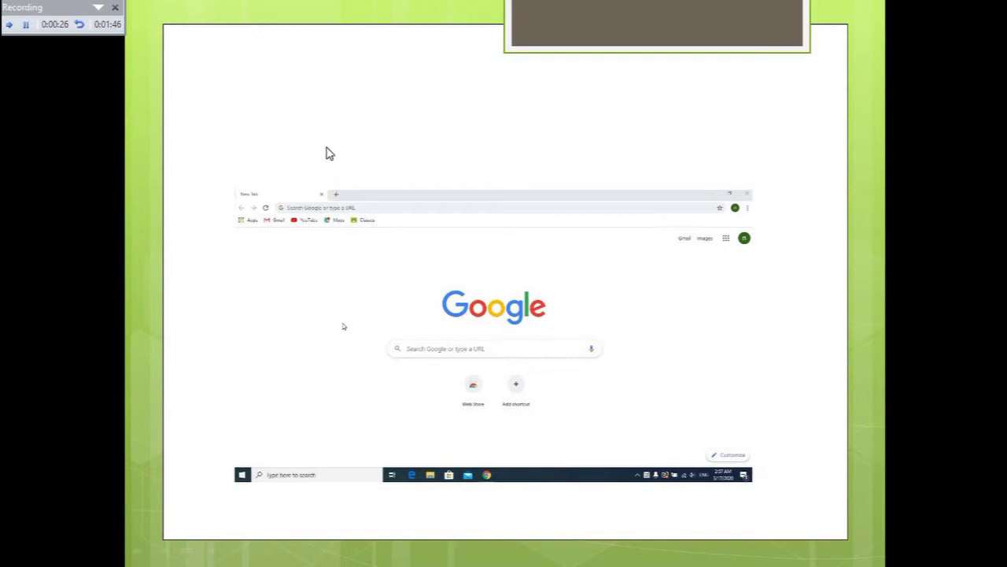
- End the slide show recording while on the third slide, which holds the Google screenshot
right_click(290, 101)
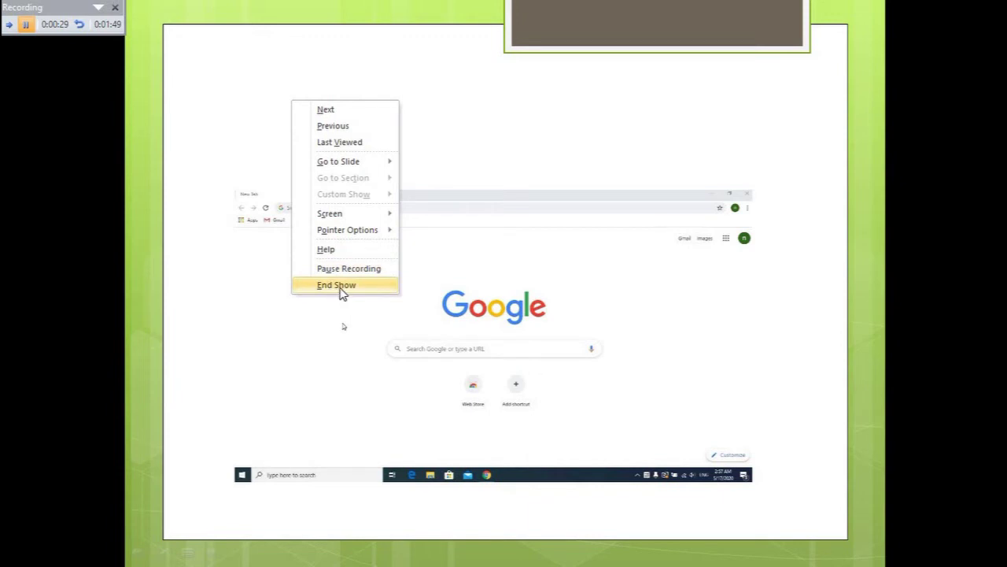
left_click(343, 291)
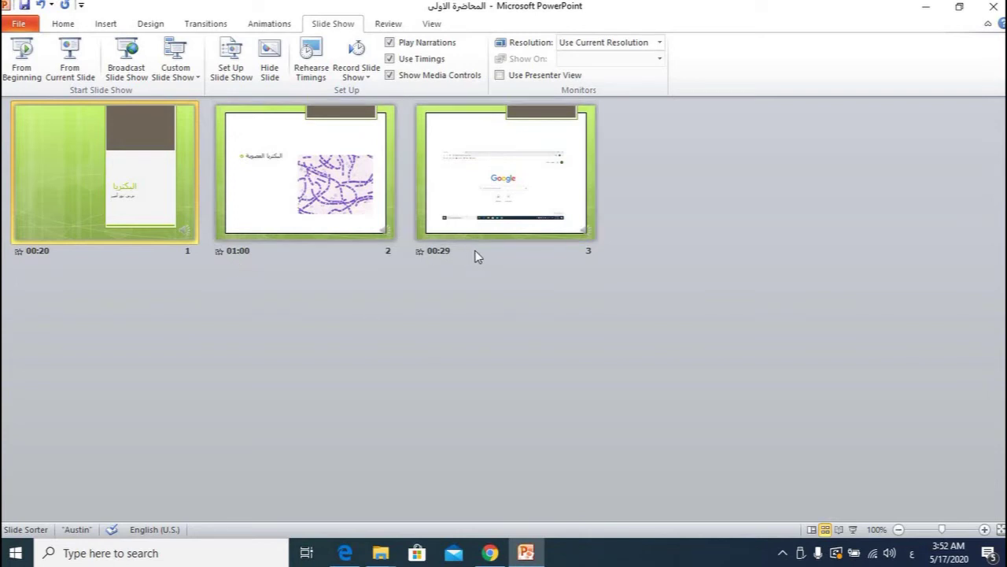
- Start recording the slide show again from slide 2, including slide and animation timings plus narrations and laser pointer
left_click(303, 190)
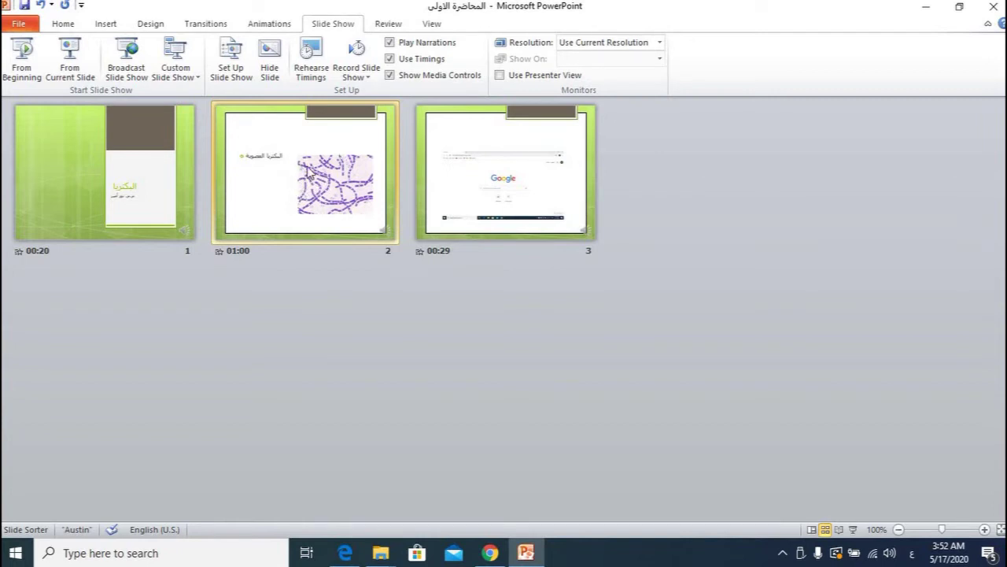
left_click(371, 77)
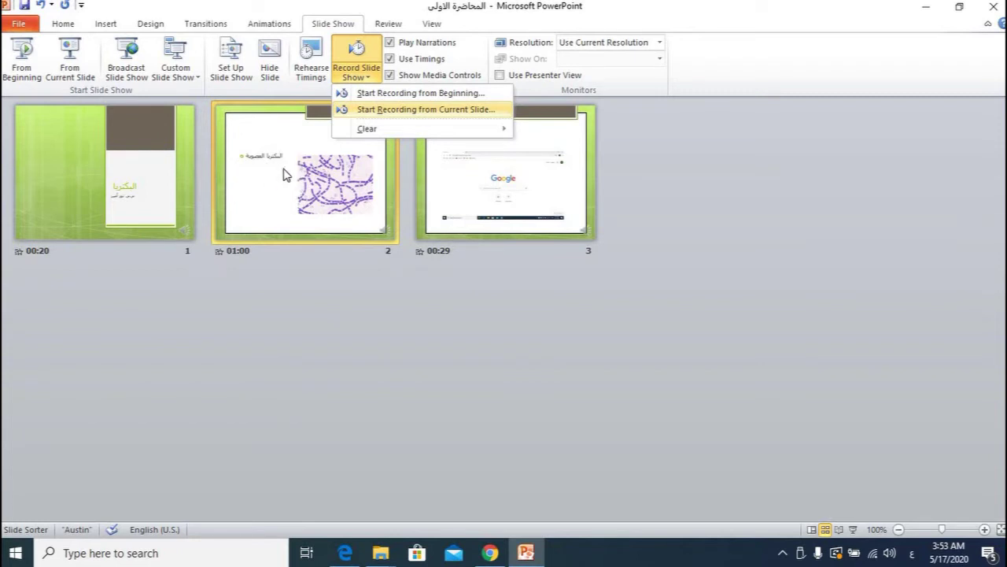
left_click(391, 110)
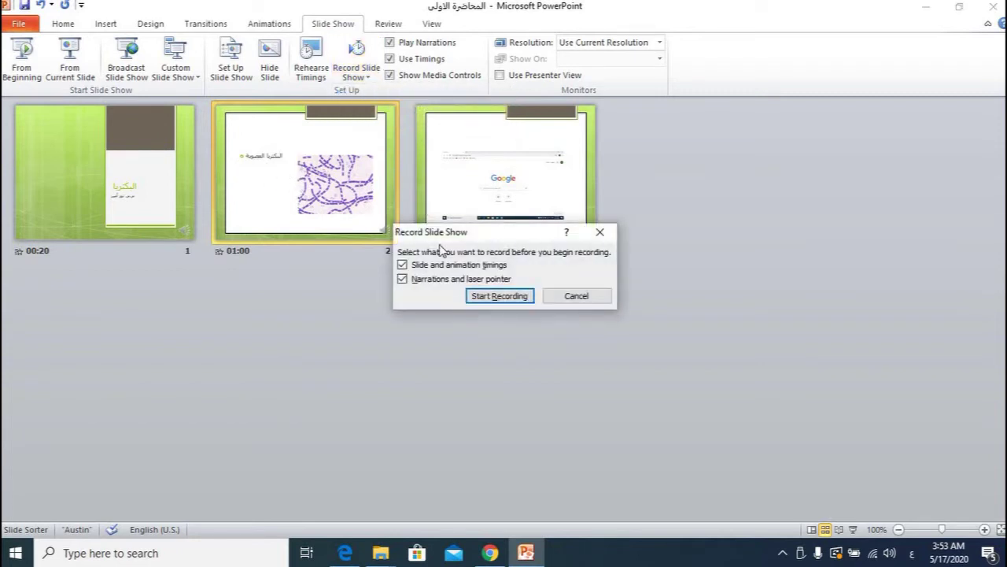
left_click(498, 297)
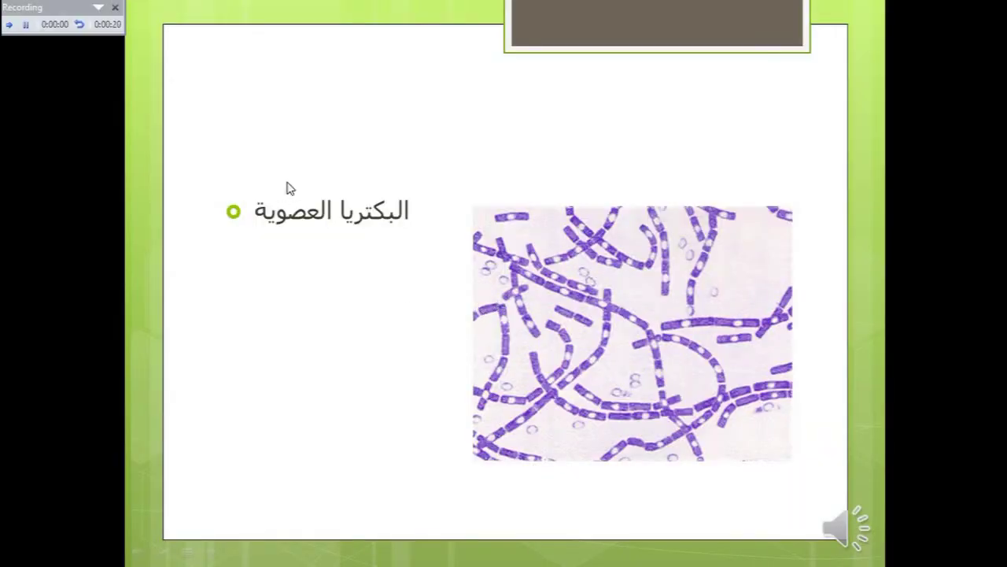
- End the slide show recording on slide 2, play the presentation from the beginning, and exit the show
right_click(417, 160)
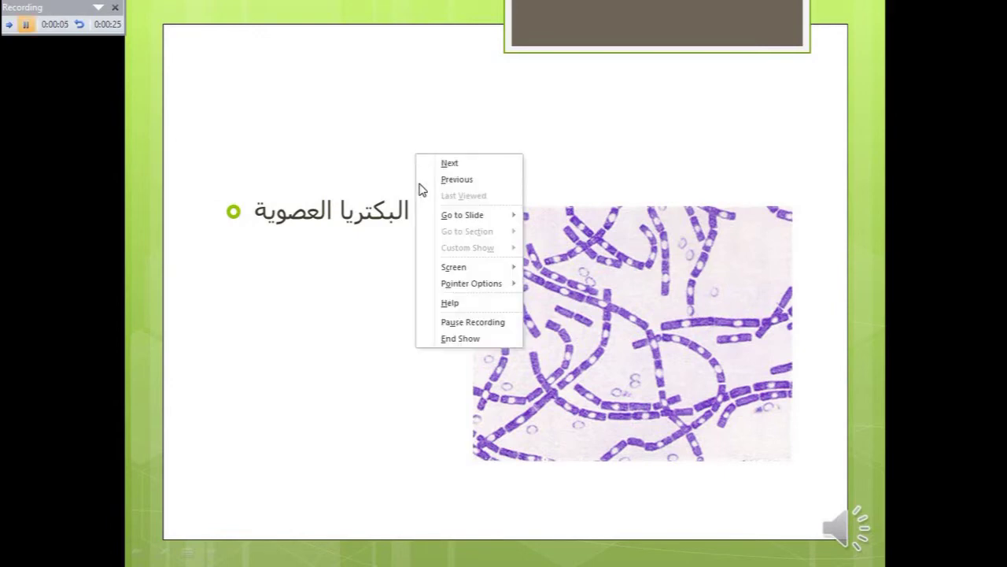
left_click(465, 341)
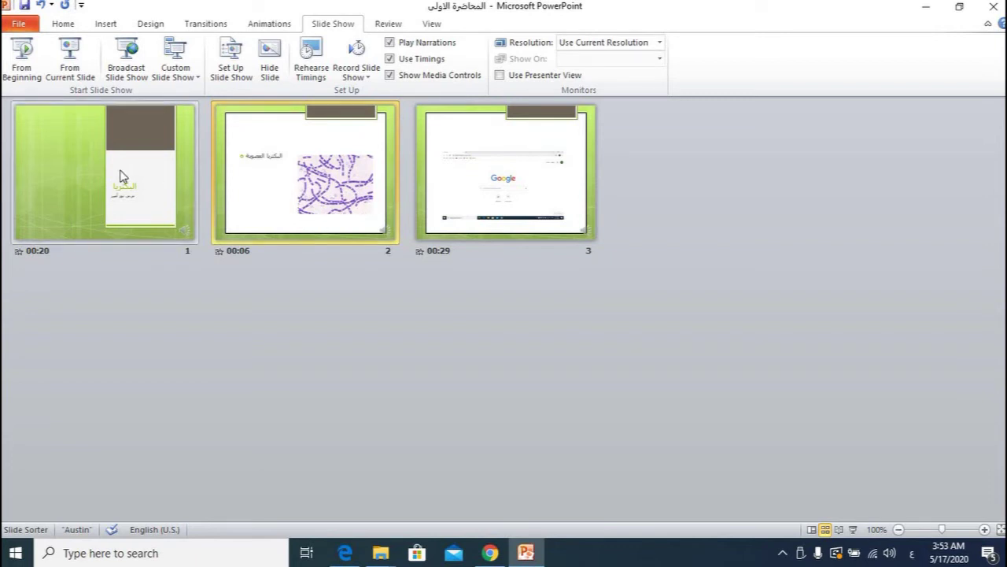
left_click(24, 53)
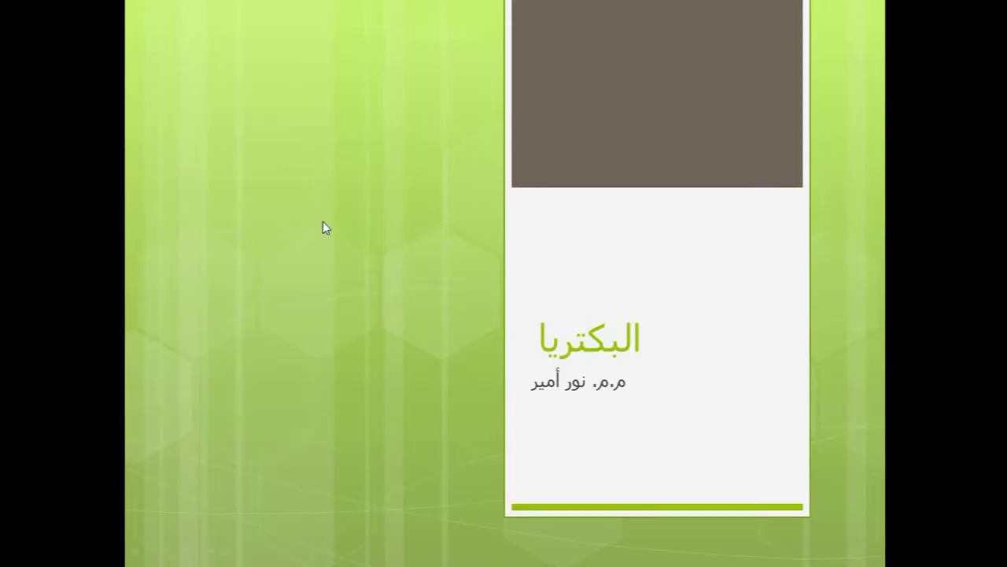
key("Escape")
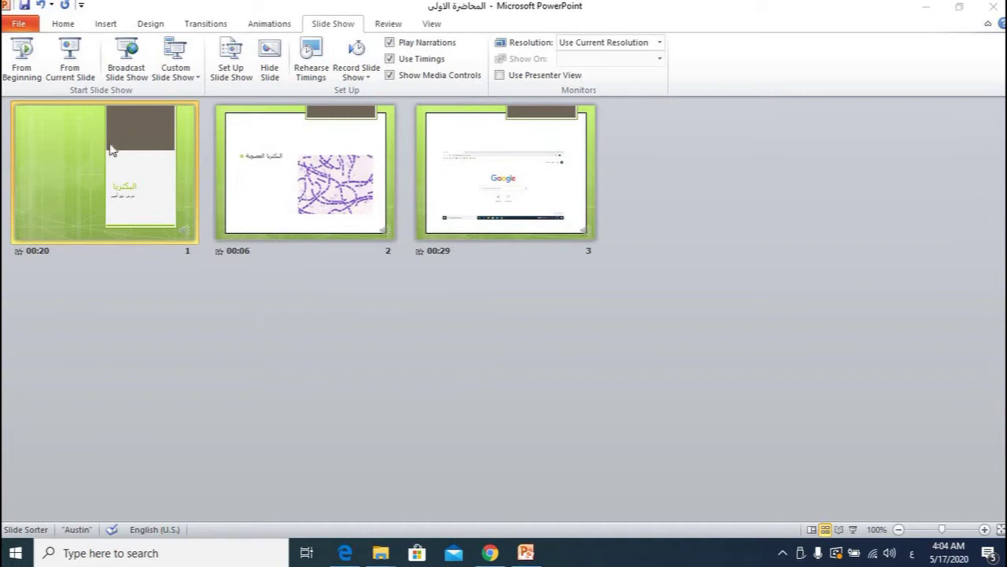
- Save the presentation as a Windows Media Video named المحاضرة الاولى in the Documents folder
left_click(23, 29)
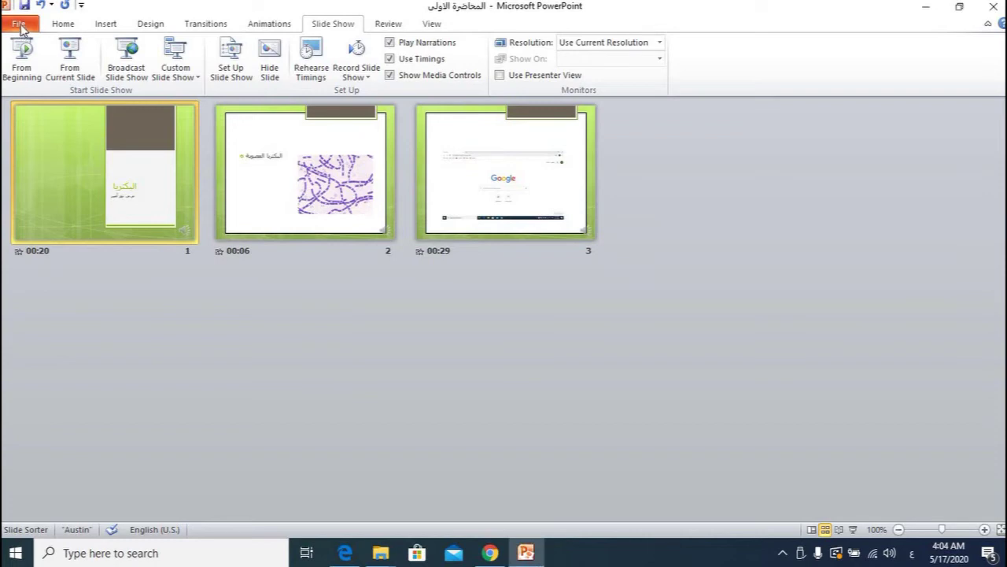
left_click(20, 26)
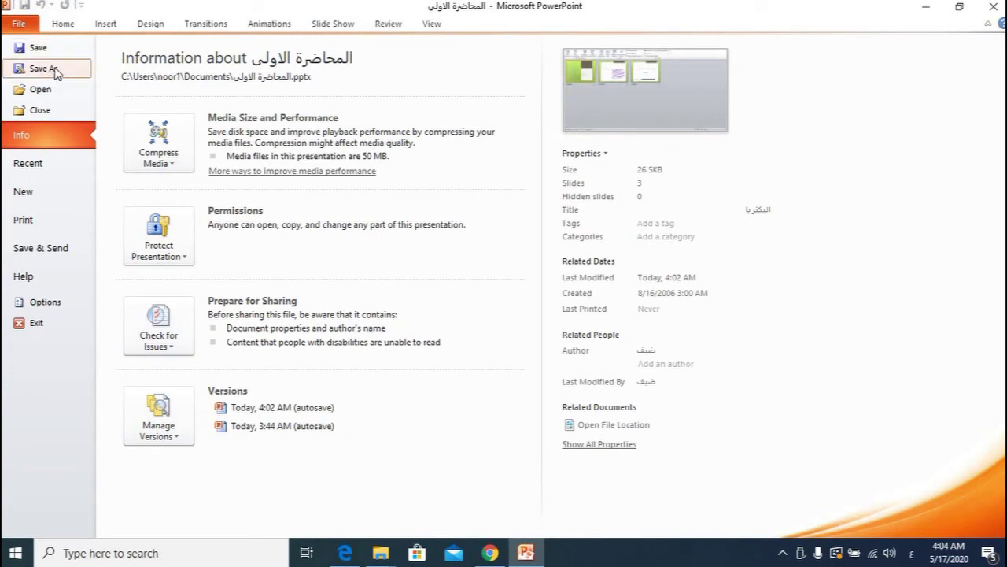
key("Escape")
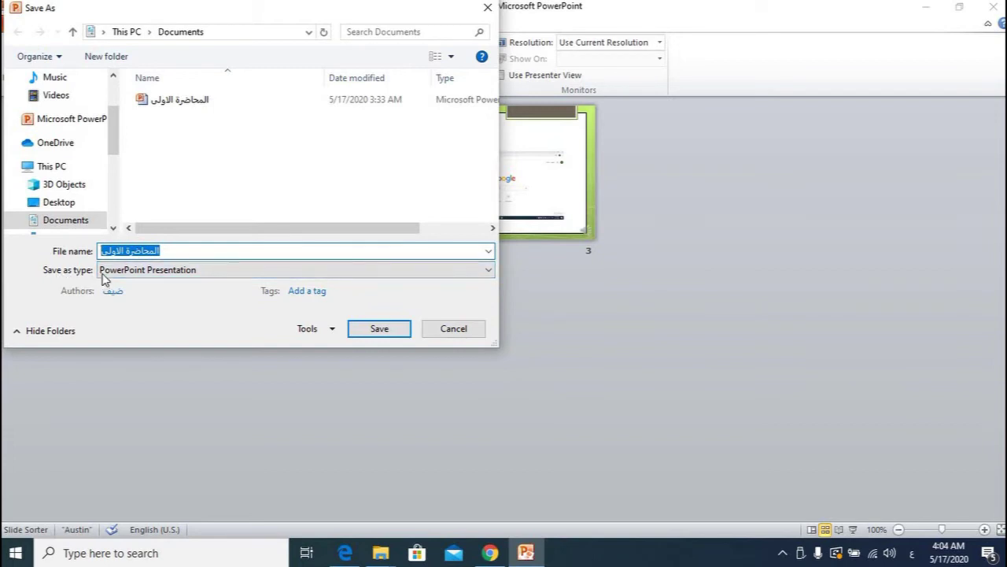
left_click(157, 275)
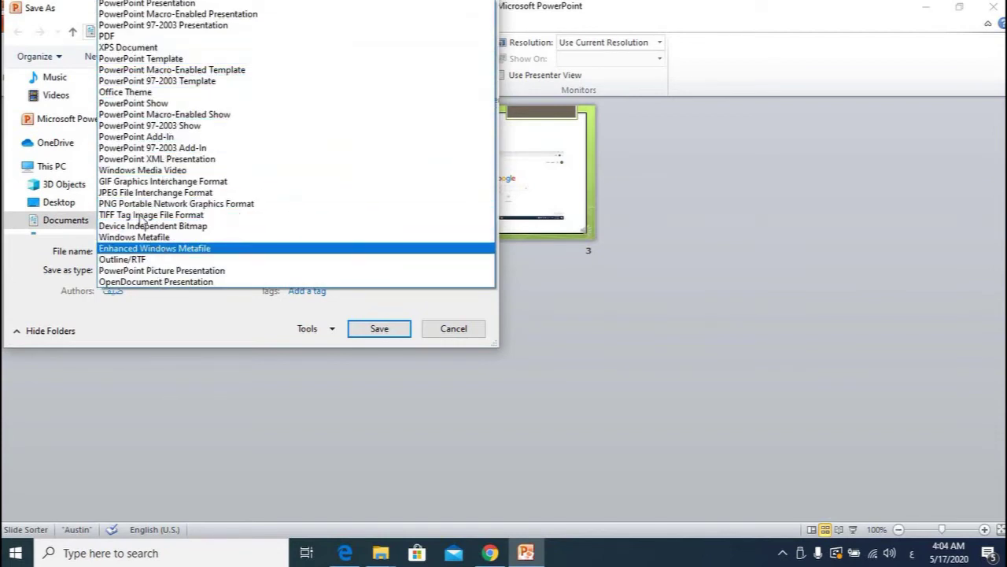
left_click(204, 172)
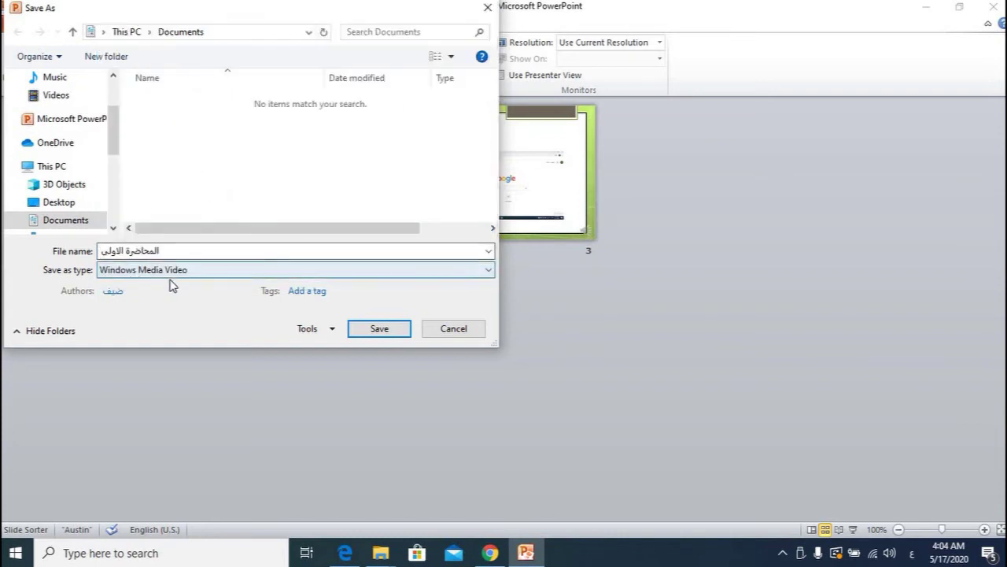
left_click(376, 331)
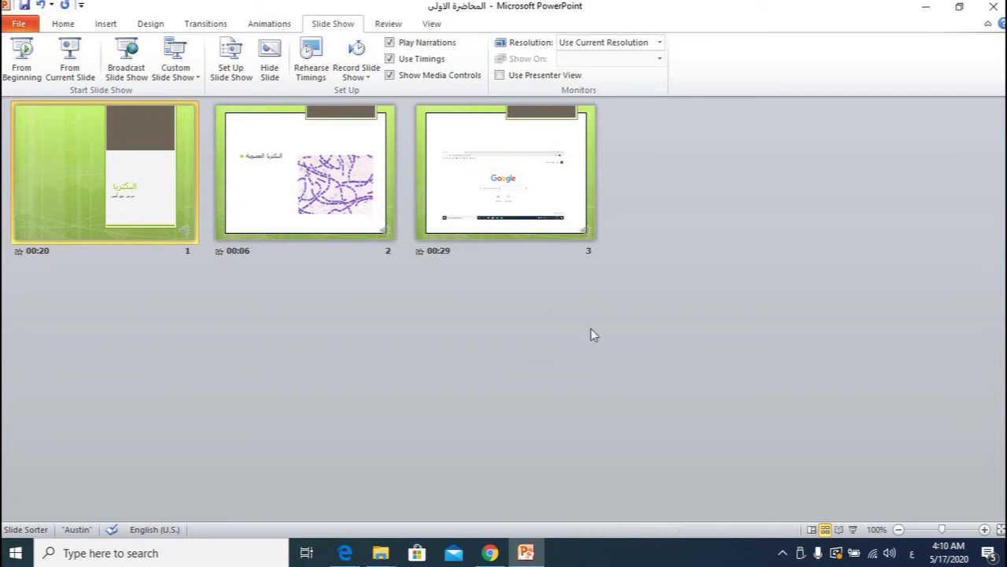
- Play the exported المحاضرة الاولى WMV video from the Documents folder to check it, and close the player
key("alt+h")
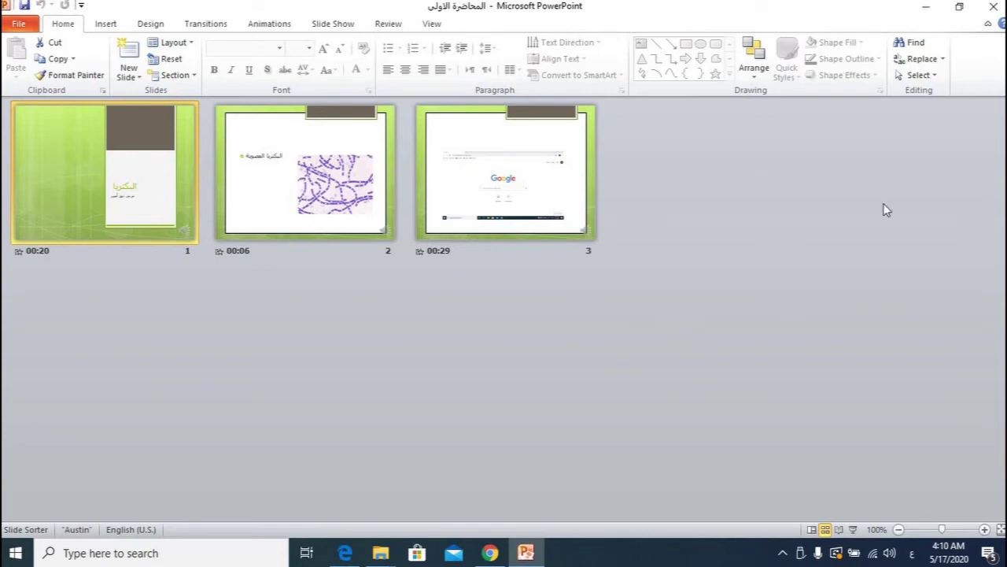
left_click(926, 7)
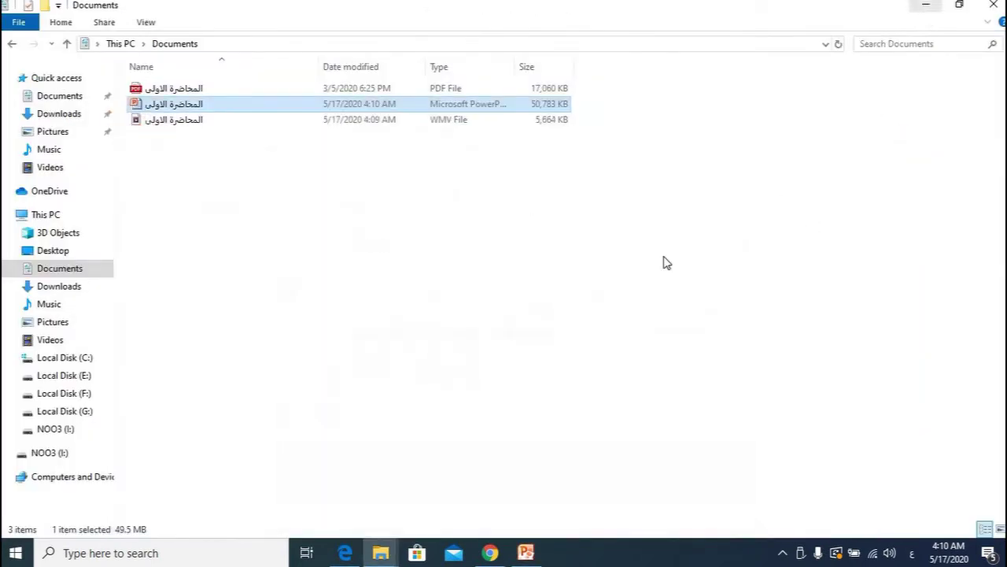
double_click(155, 126)
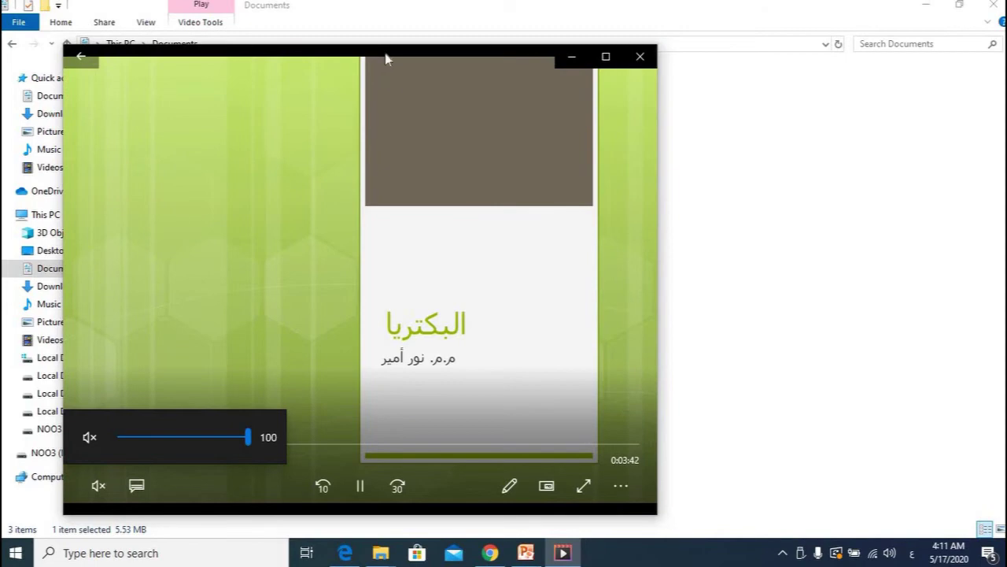
left_click_drag(393, 63, 461, 71)
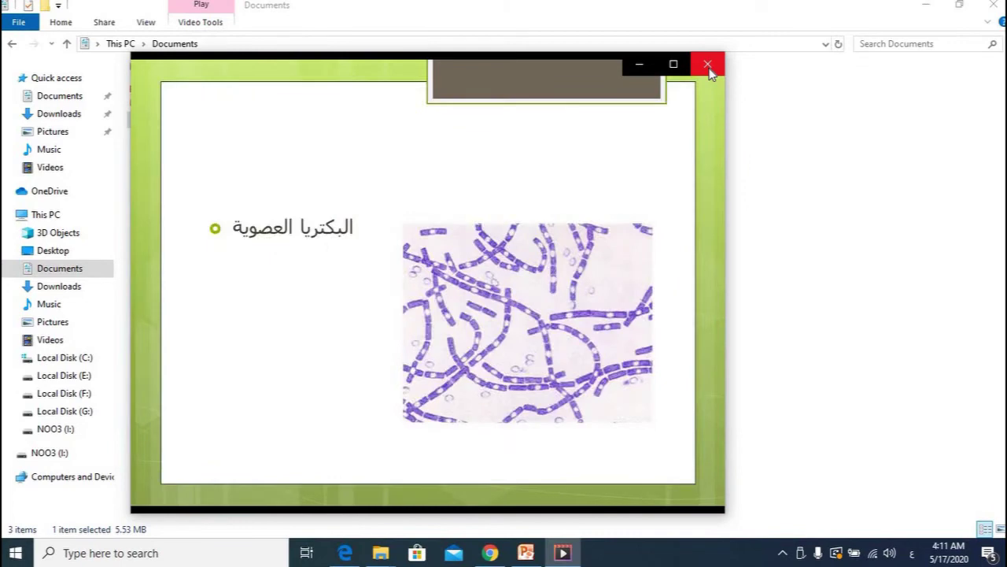
left_click(708, 66)
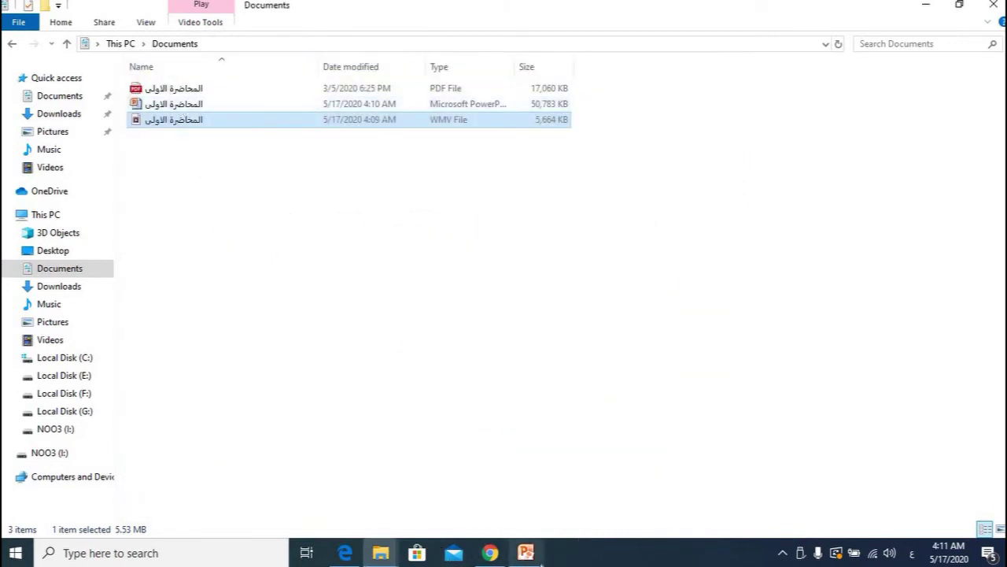
- Return to PowerPoint, save a PDF copy named المحاضرة الاولى pdf in Documents, and close PowerPoint
left_click(538, 556)
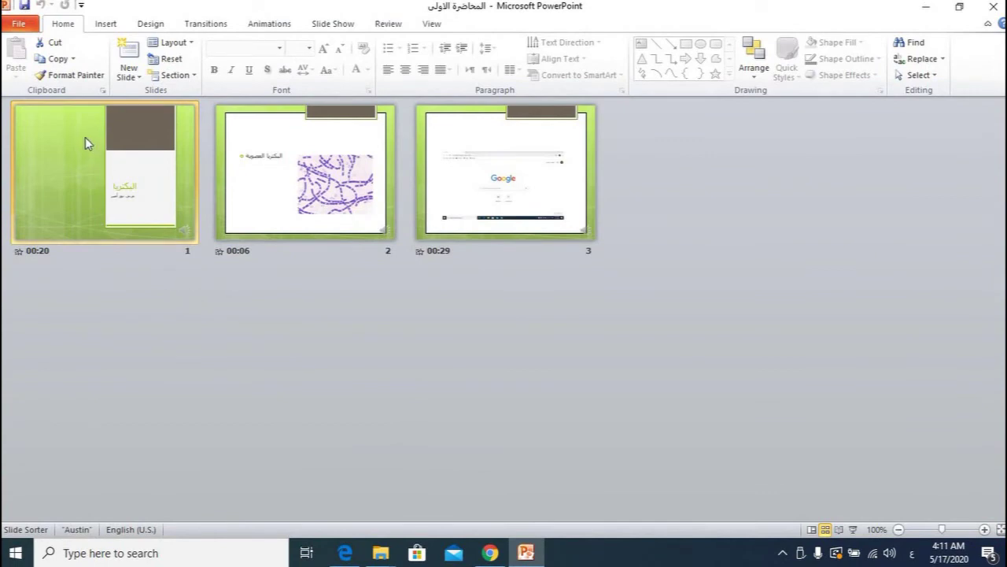
left_click(24, 26)
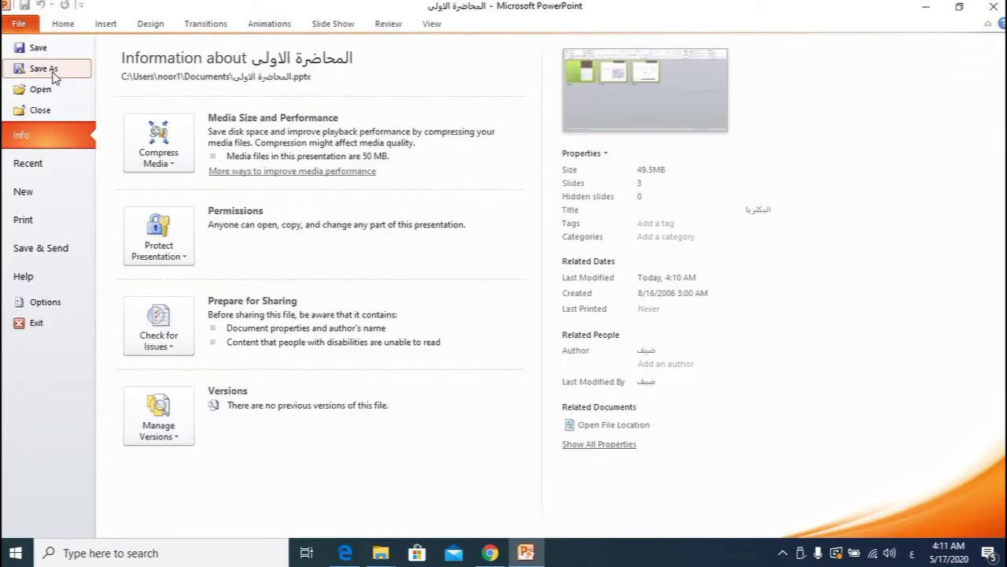
key("Escape")
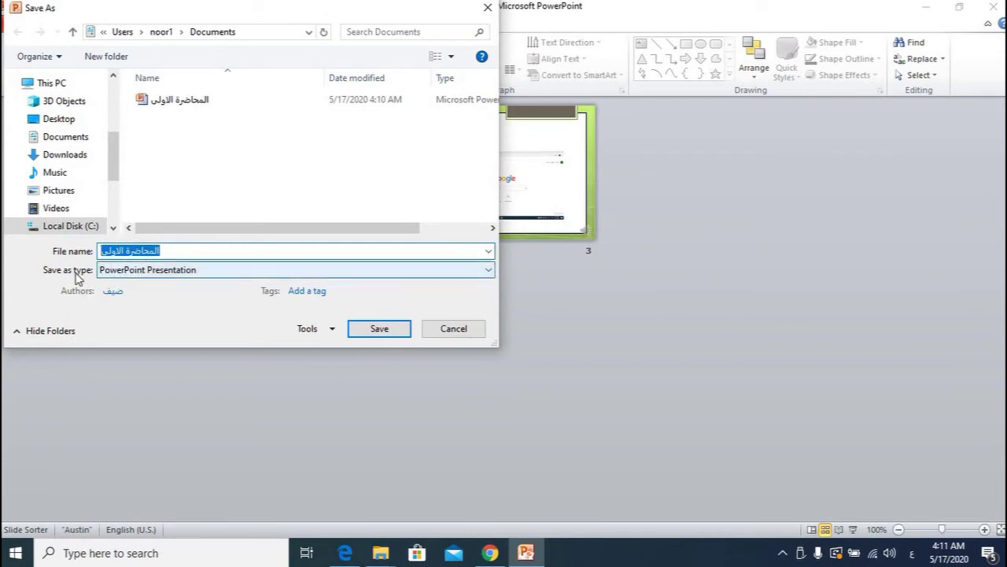
left_click(135, 270)
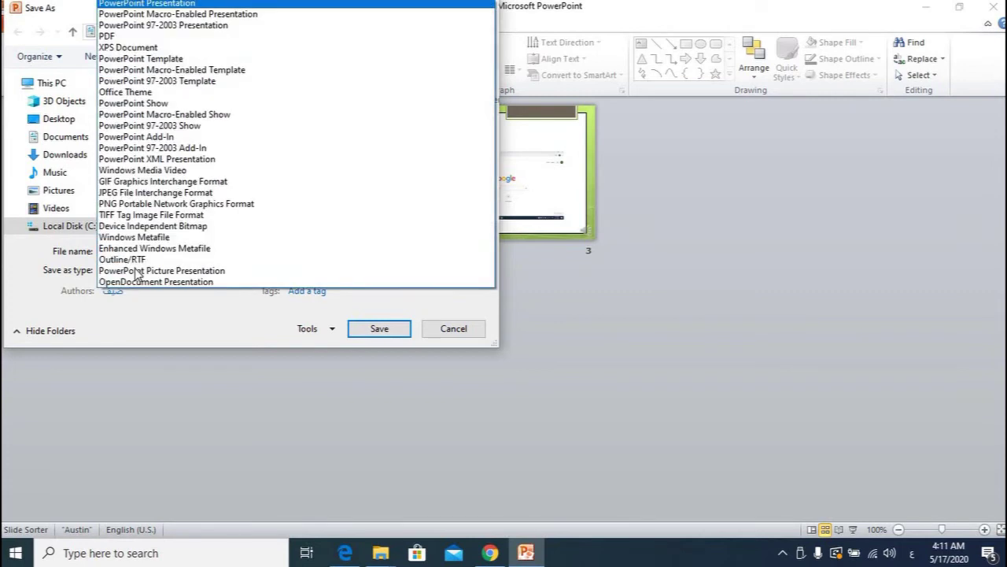
left_click(130, 36)
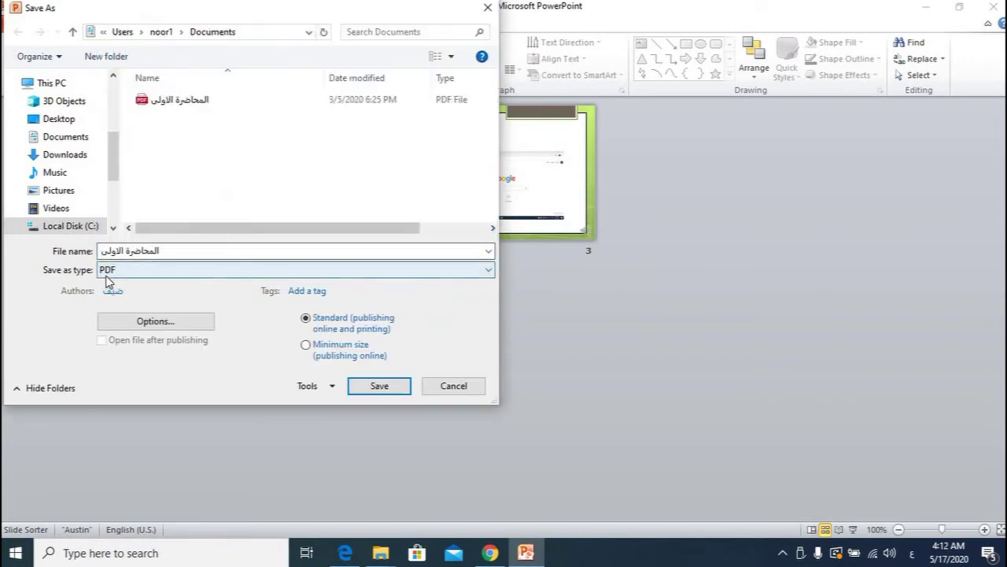
left_click(176, 252)
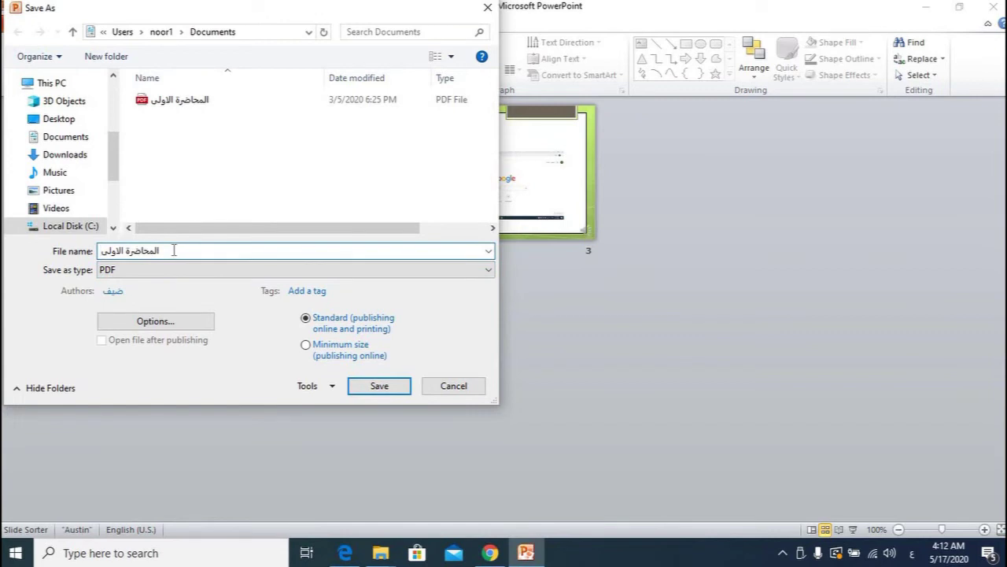
type("ج")
key("BackSpace")
key("BackSpace")
left_click(390, 389)
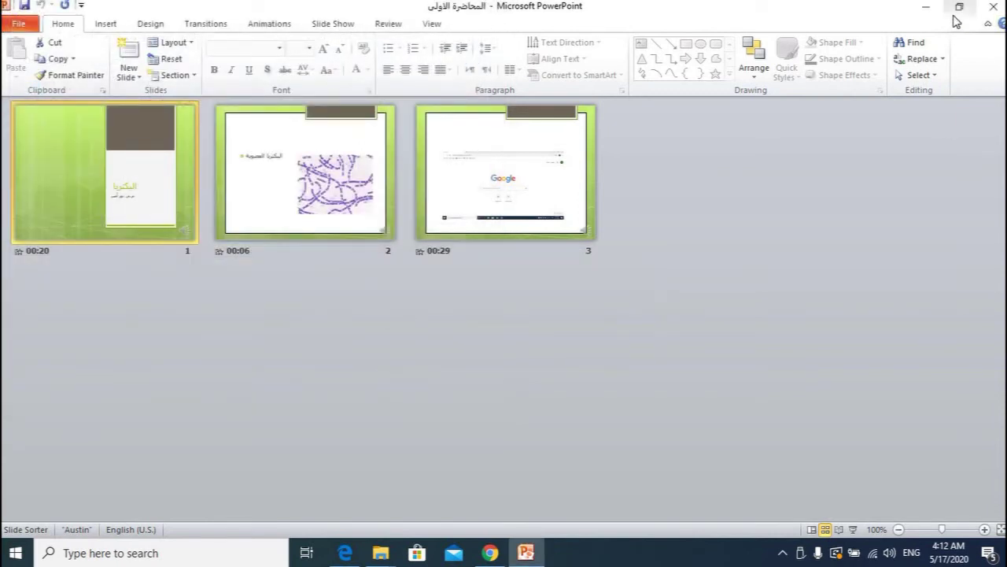
left_click(994, 7)
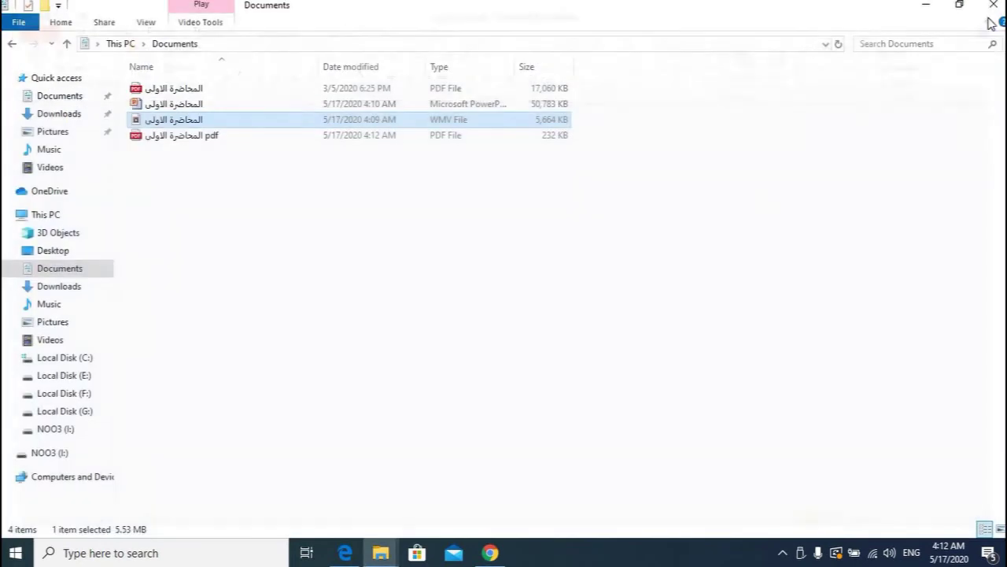
- Open المحاضرة الاولى pdf in Edge, review its pages through to the last one, and minimize the browser
left_click(156, 140)
double_click(155, 141)
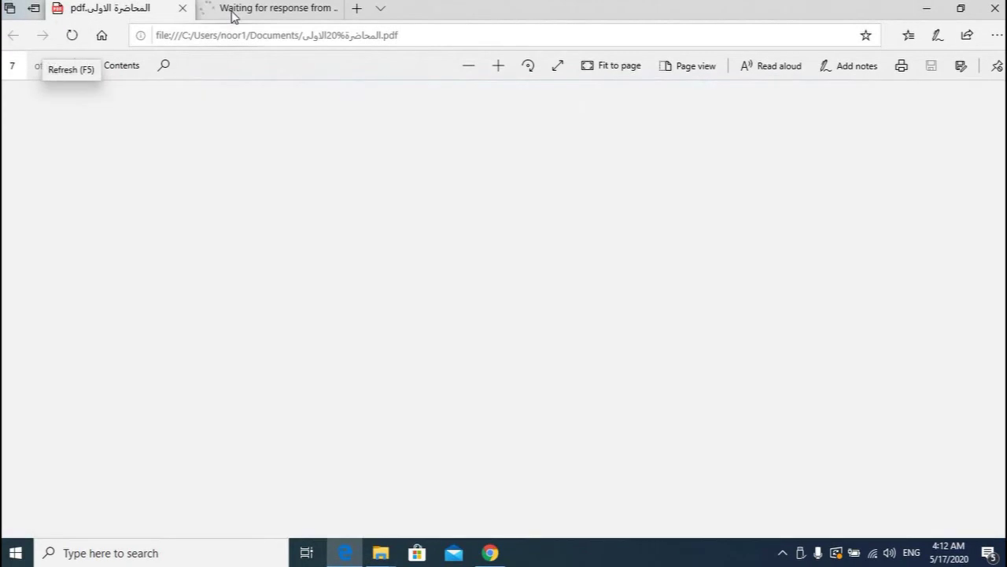
left_click(236, 16)
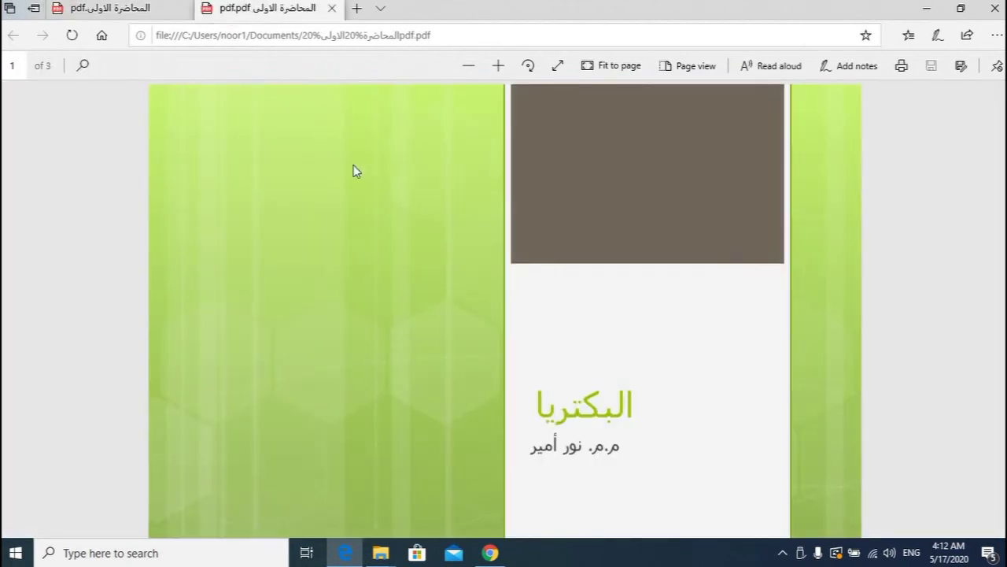
scroll(453, 205, "down", 9)
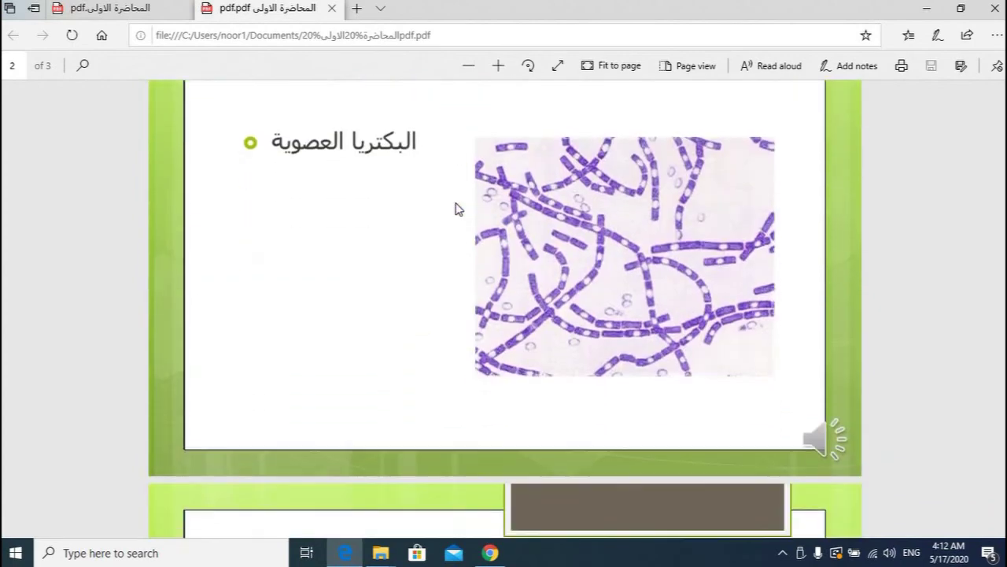
scroll(455, 202, "down", 3)
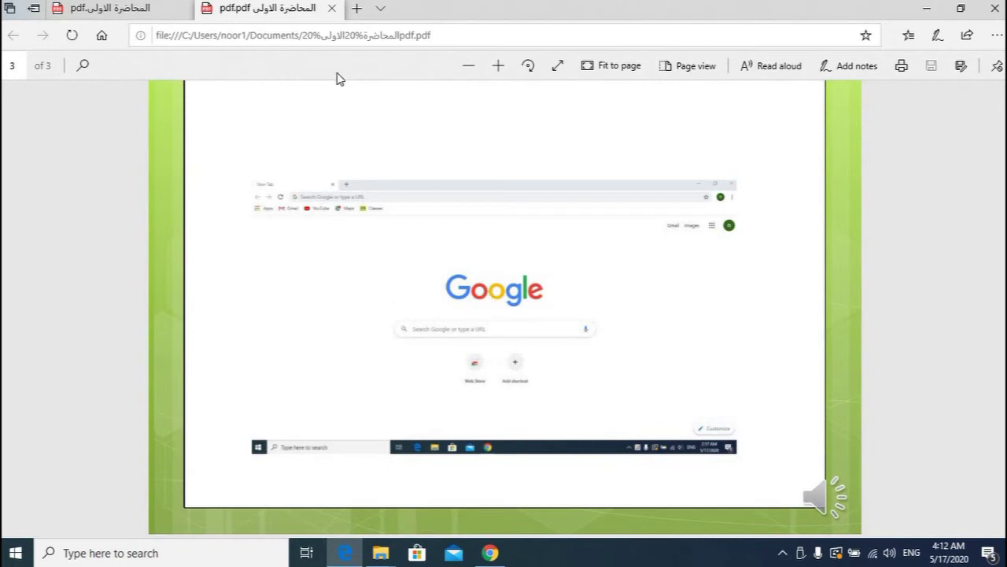
left_click(928, 11)
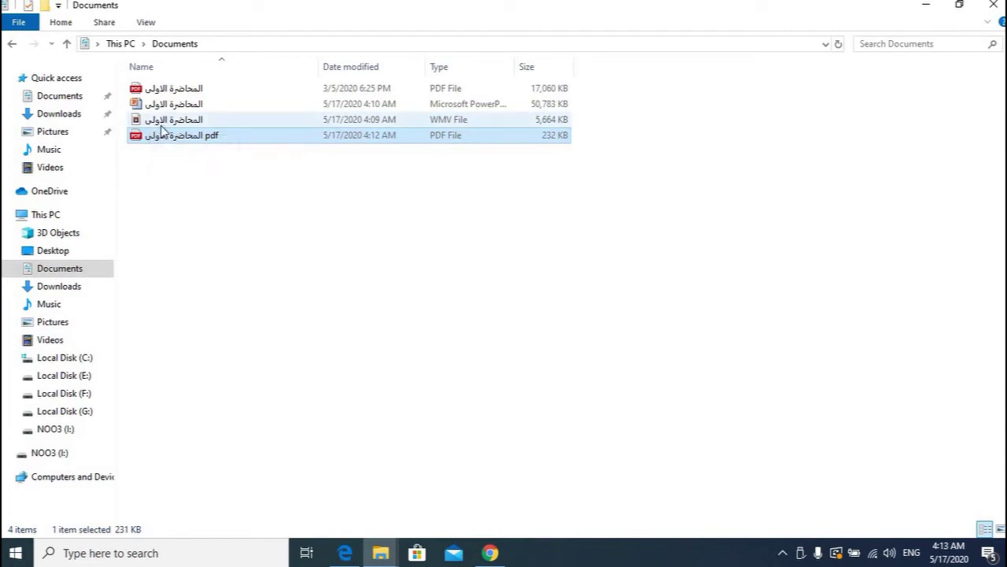
- Switch to Google Classroom in Chrome, open the class بكتريا/ للمرحلة الرابعة, and write the announcement text المحاضرة الاولى
left_click(490, 554)
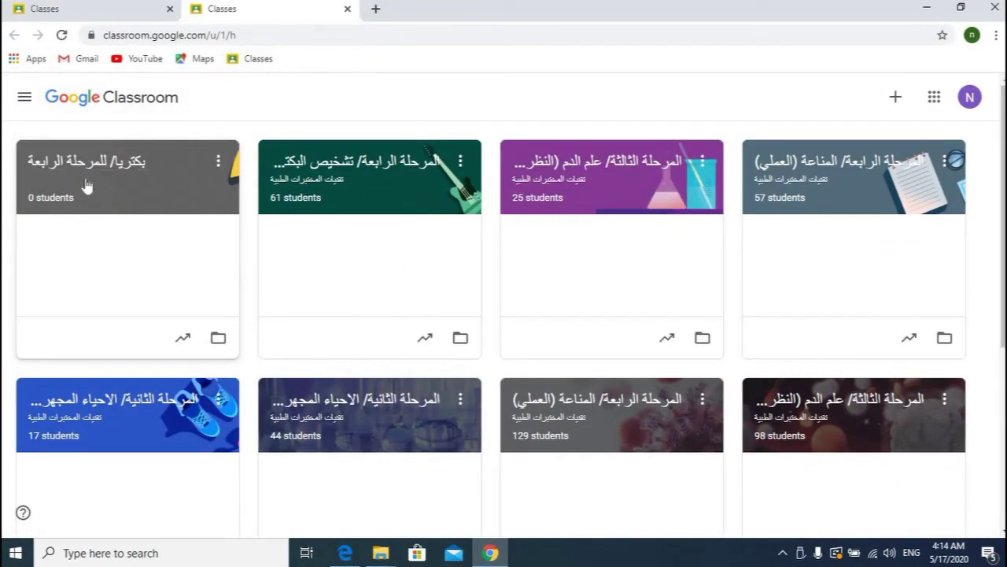
left_click(104, 163)
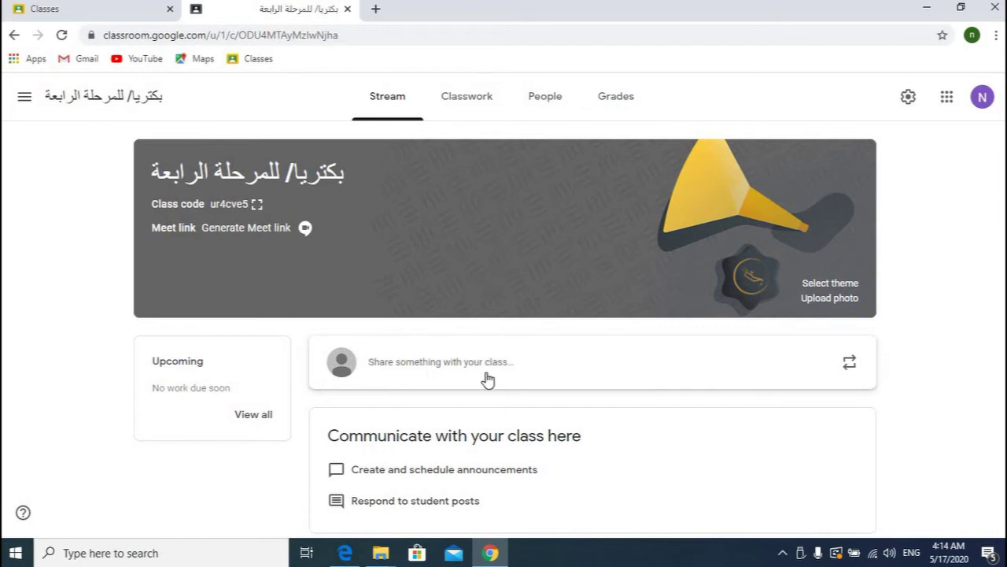
left_click(440, 367)
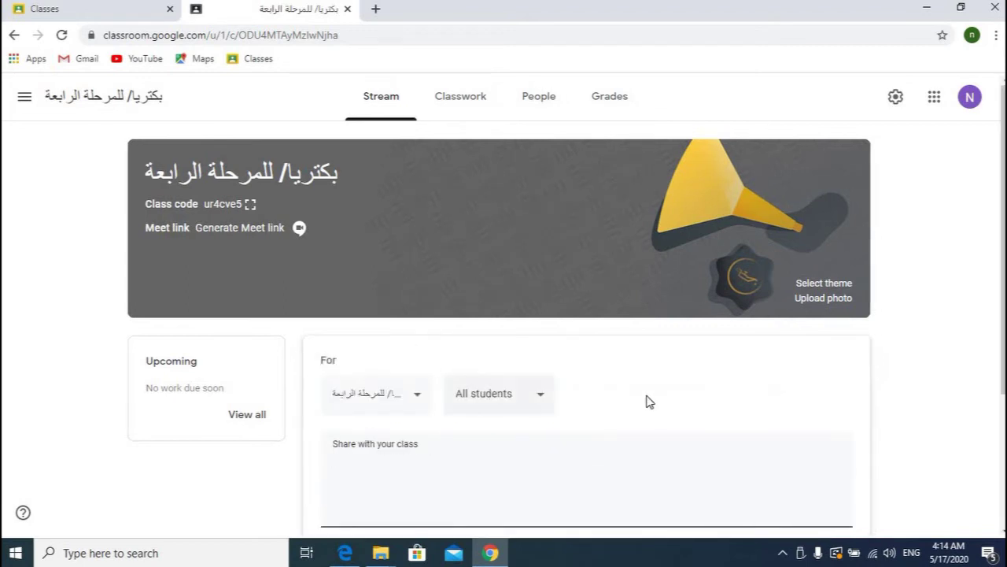
scroll(649, 395, "down", 2)
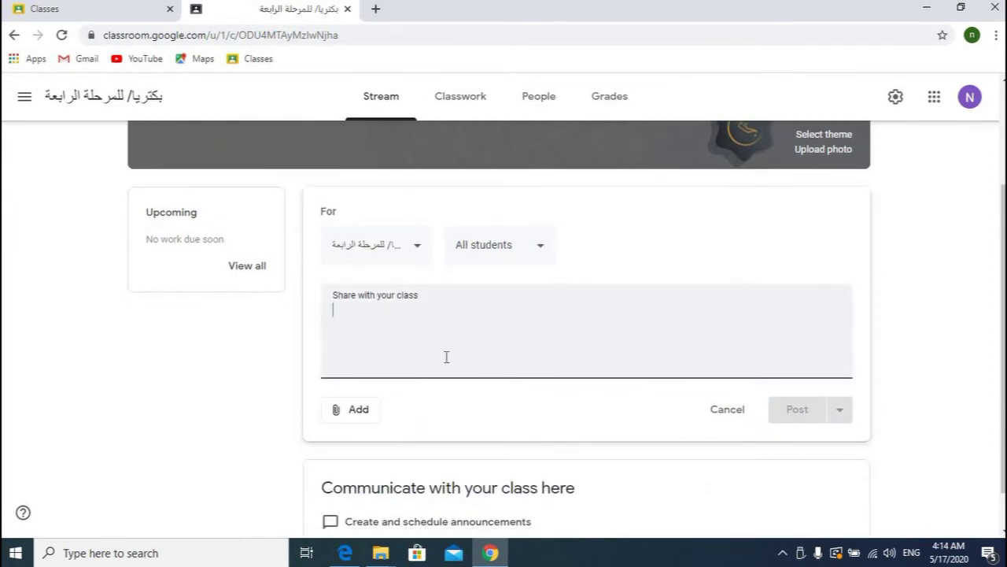
type("المحاضرة الاولى")
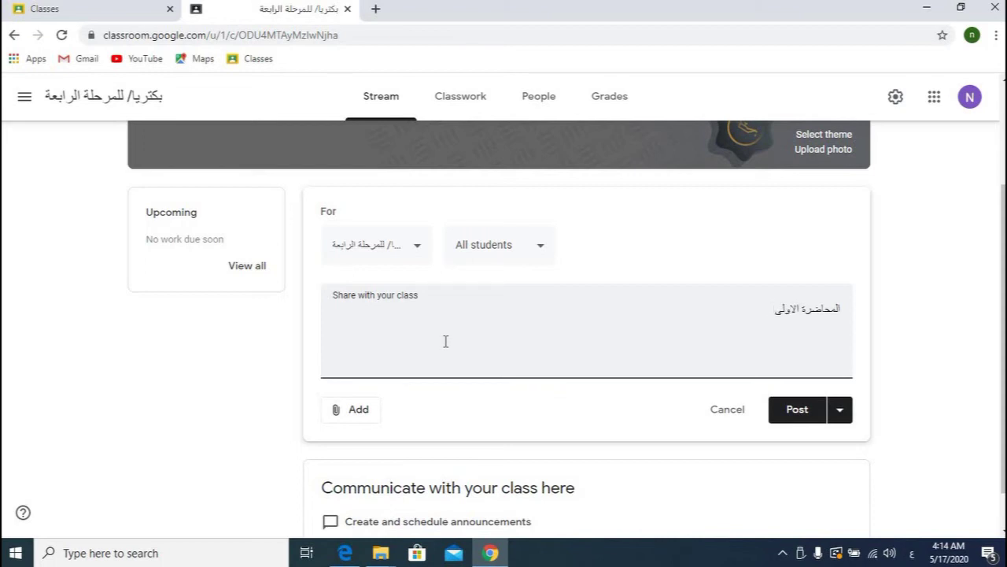
- Start a file attachment for the announcement and choose المحاضرة الاولى pdf from the Documents folder
left_click(356, 413)
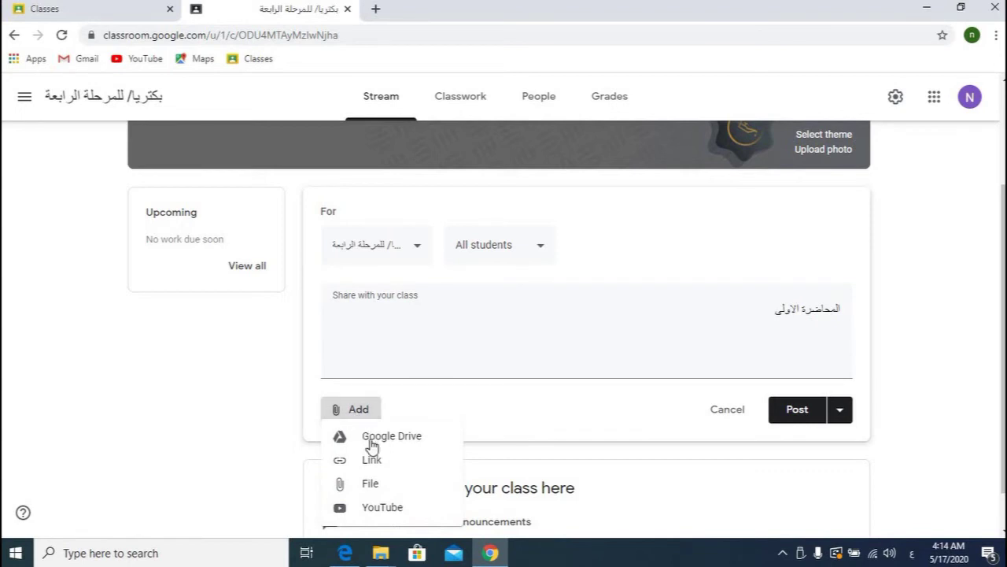
left_click(373, 486)
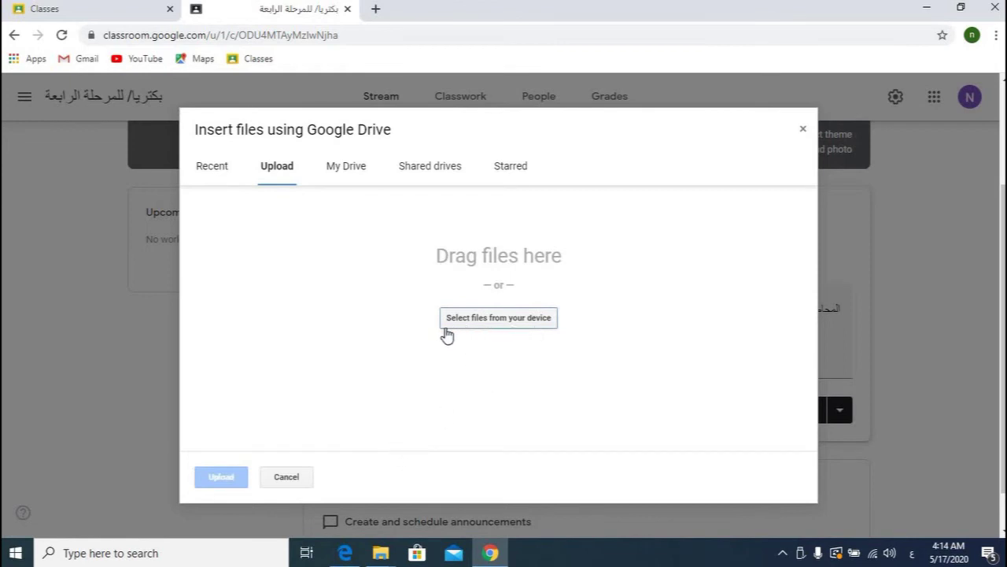
left_click(505, 322)
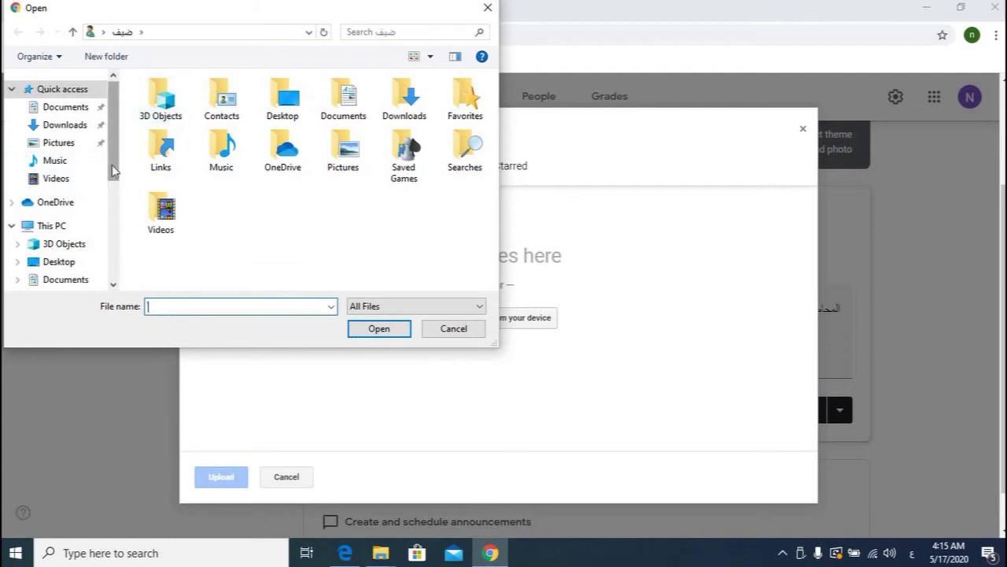
scroll(113, 183, "down", 1)
left_click(76, 235)
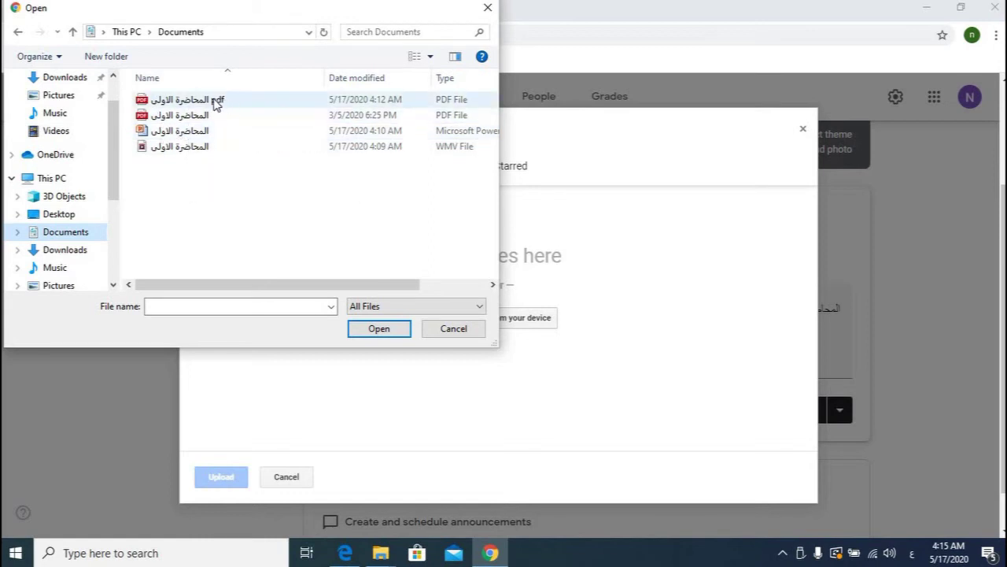
left_click(193, 105)
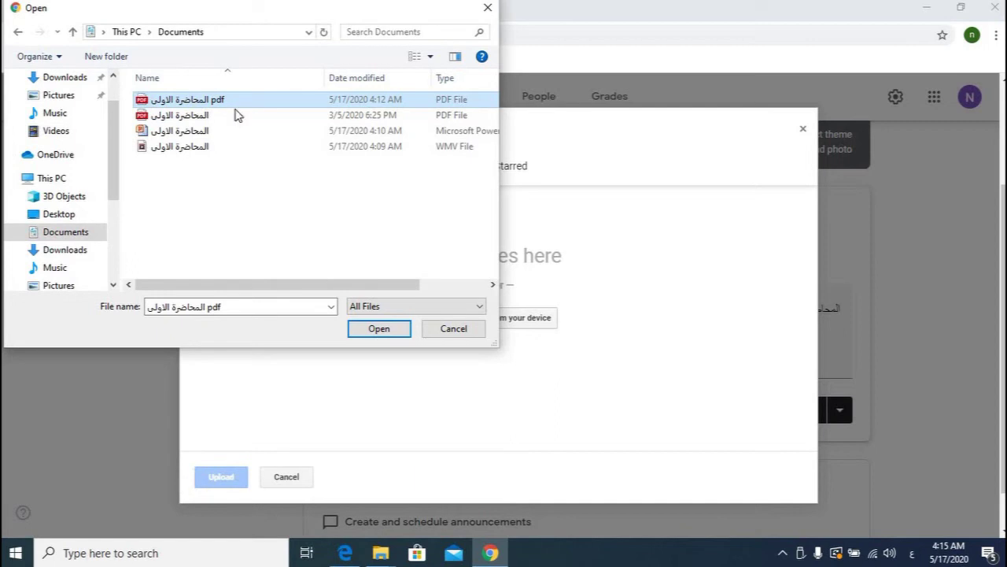
left_click(390, 335)
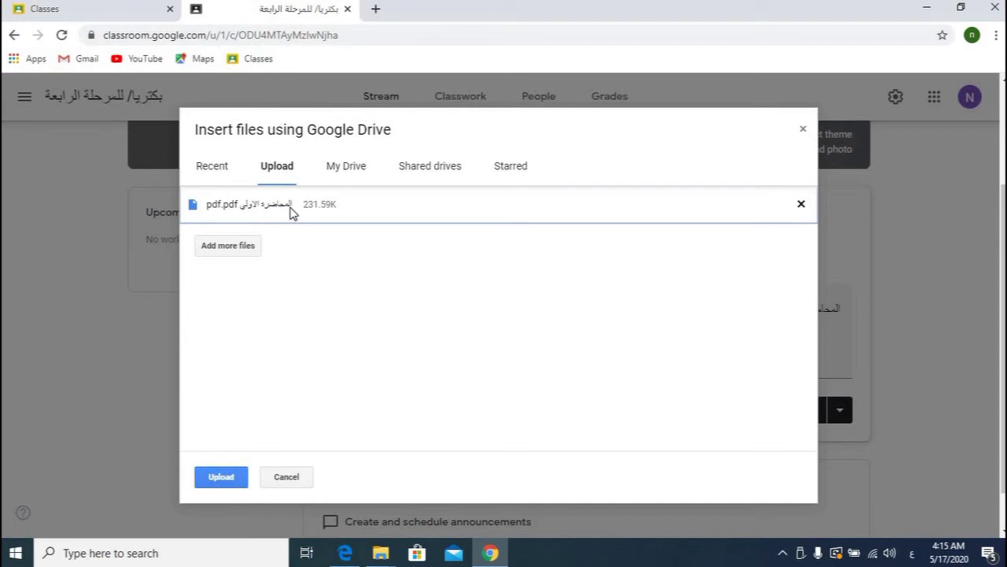
- Add the المحاضرة الاولى WMV video from Documents to the list of files for upload
left_click(233, 252)
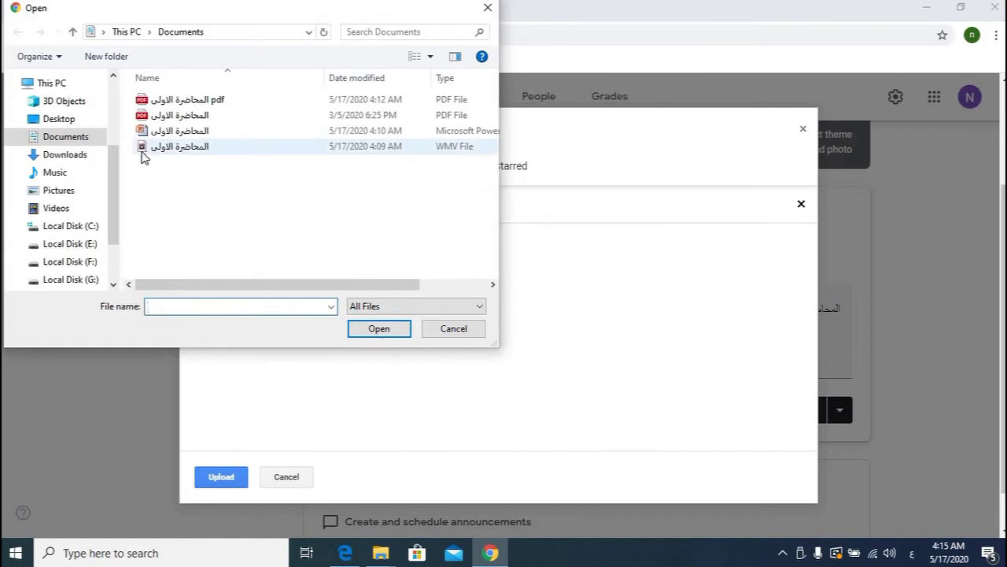
left_click(180, 148)
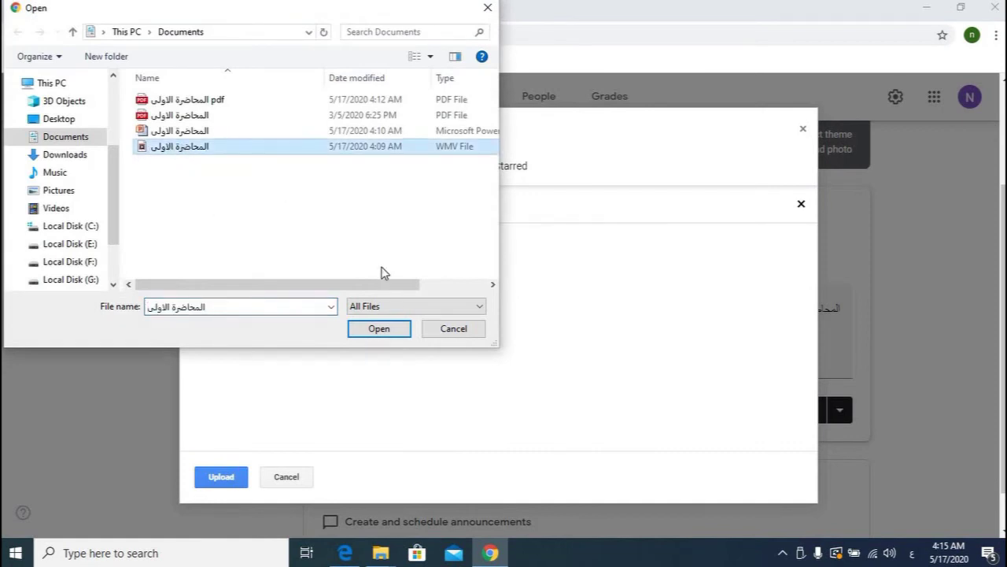
left_click(381, 328)
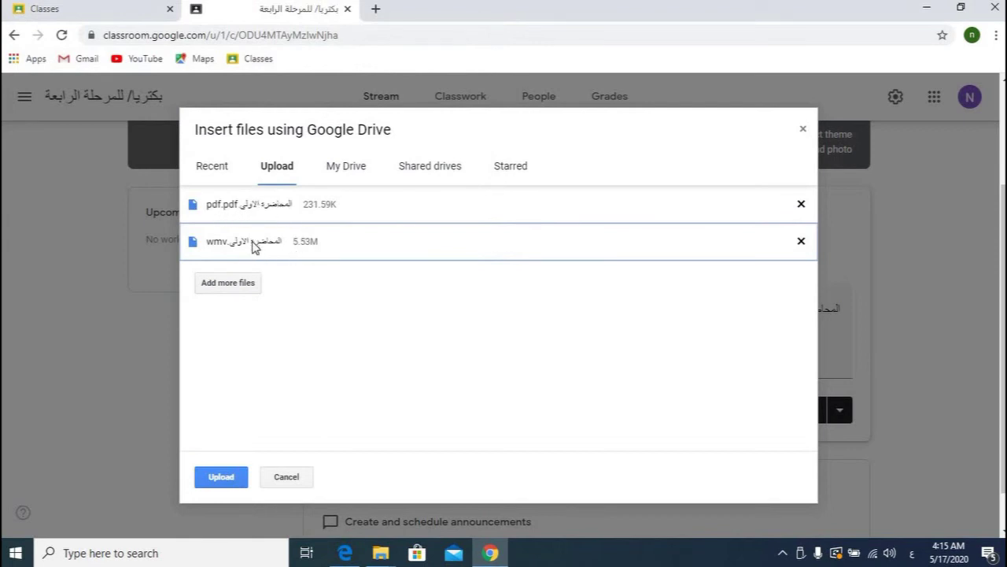
- Upload the PDF and WMV files to the announcement and post it to the class
left_click(220, 478)
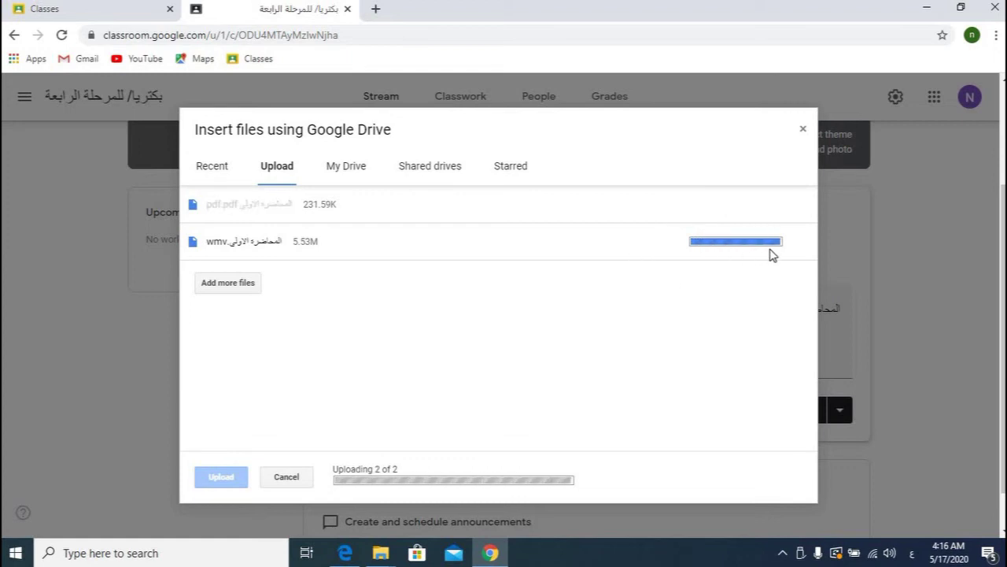
scroll(582, 333, "down", 1)
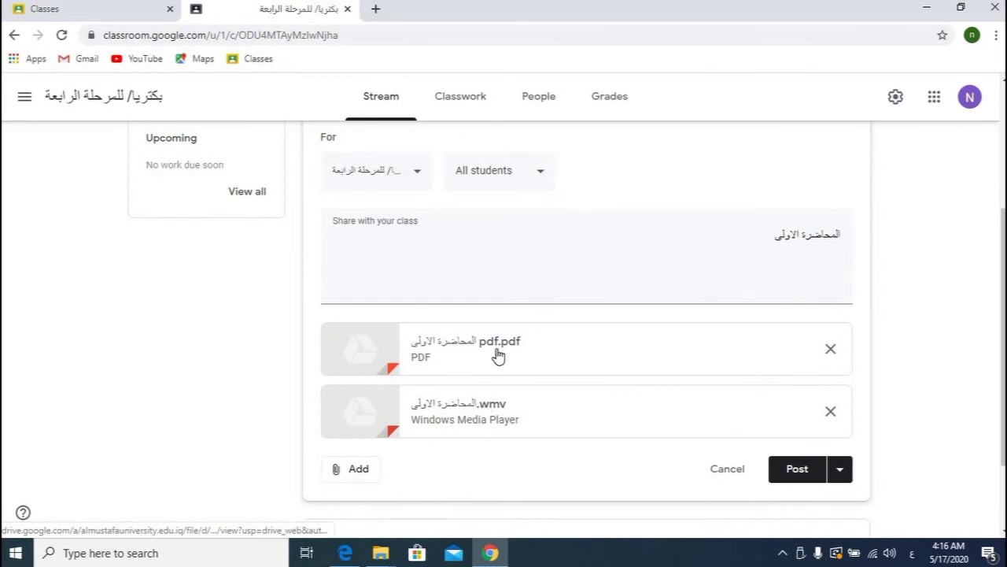
left_click(798, 477)
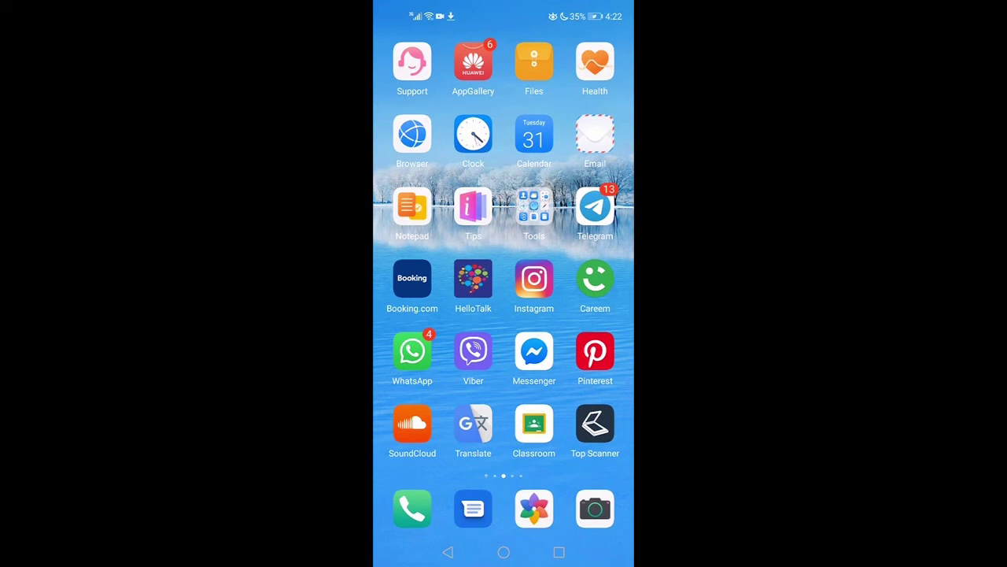
- On the phone, expand the full quick settings to examine the Screen Recorder option, and return to the home screen
left_click_drag(503, 8, 504, 314)
left_click_drag(504, 158, 504, 472)
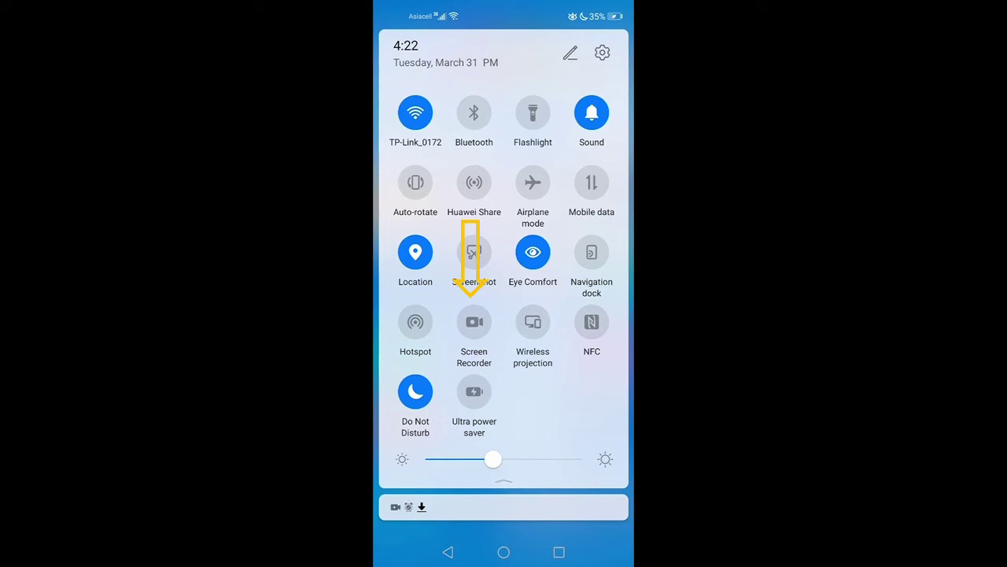
left_click_drag(503, 441, 504, 236)
left_click_drag(425, 441, 425, 118)
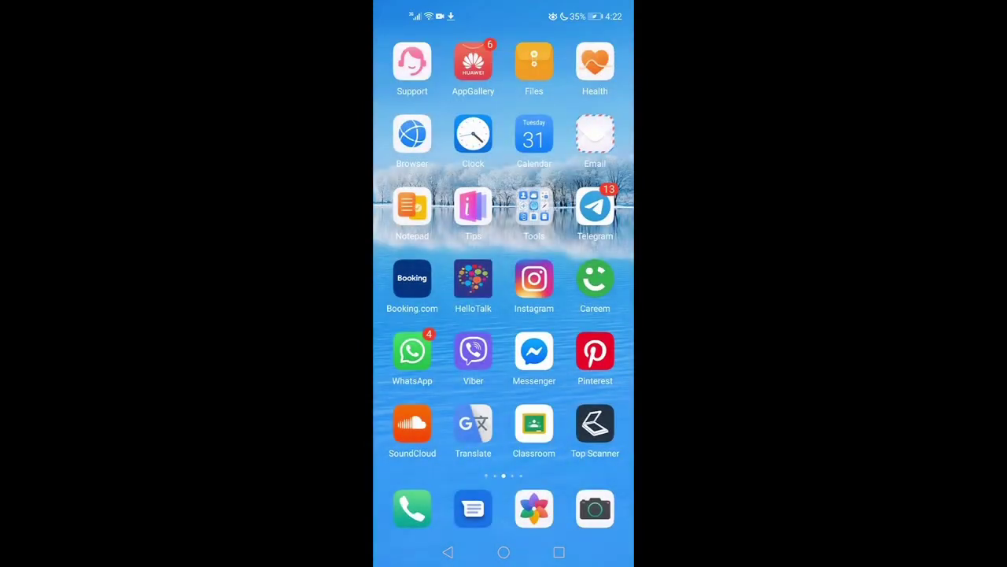